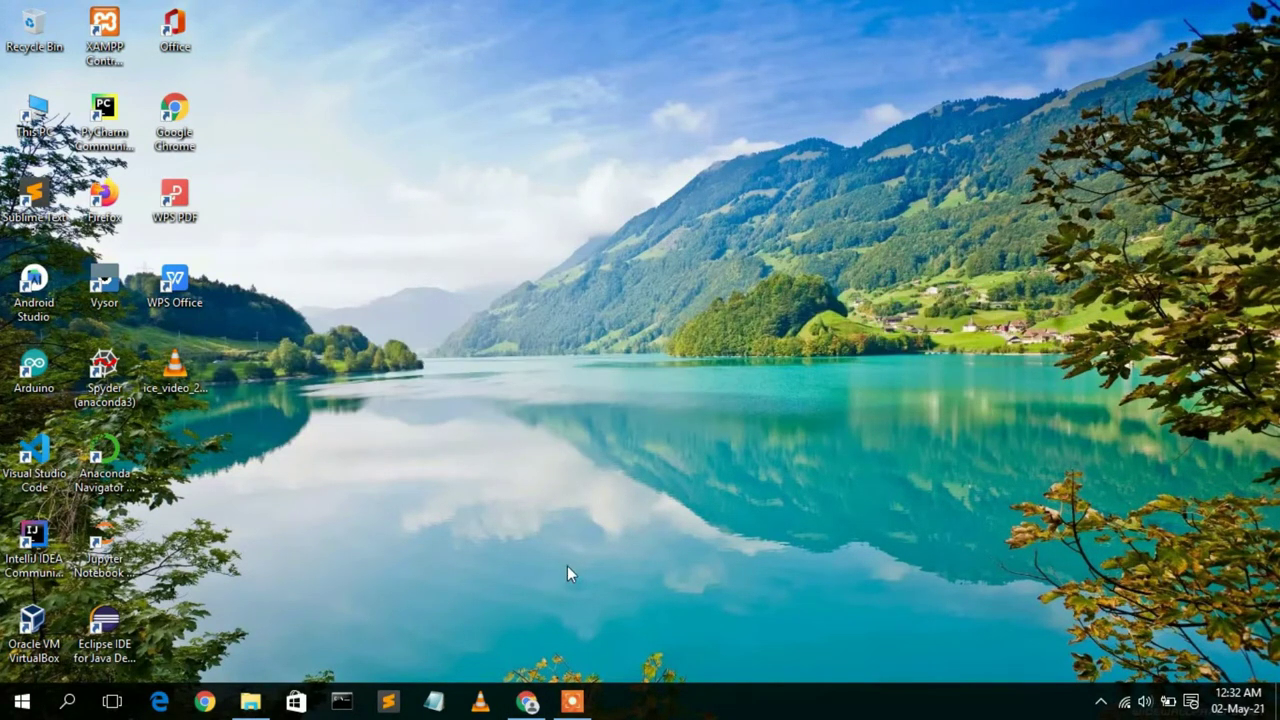
# - Search Chrome for 'ruby download windows' and open the RubyInstaller for Windows downloads page
pyautogui.click(528, 702)
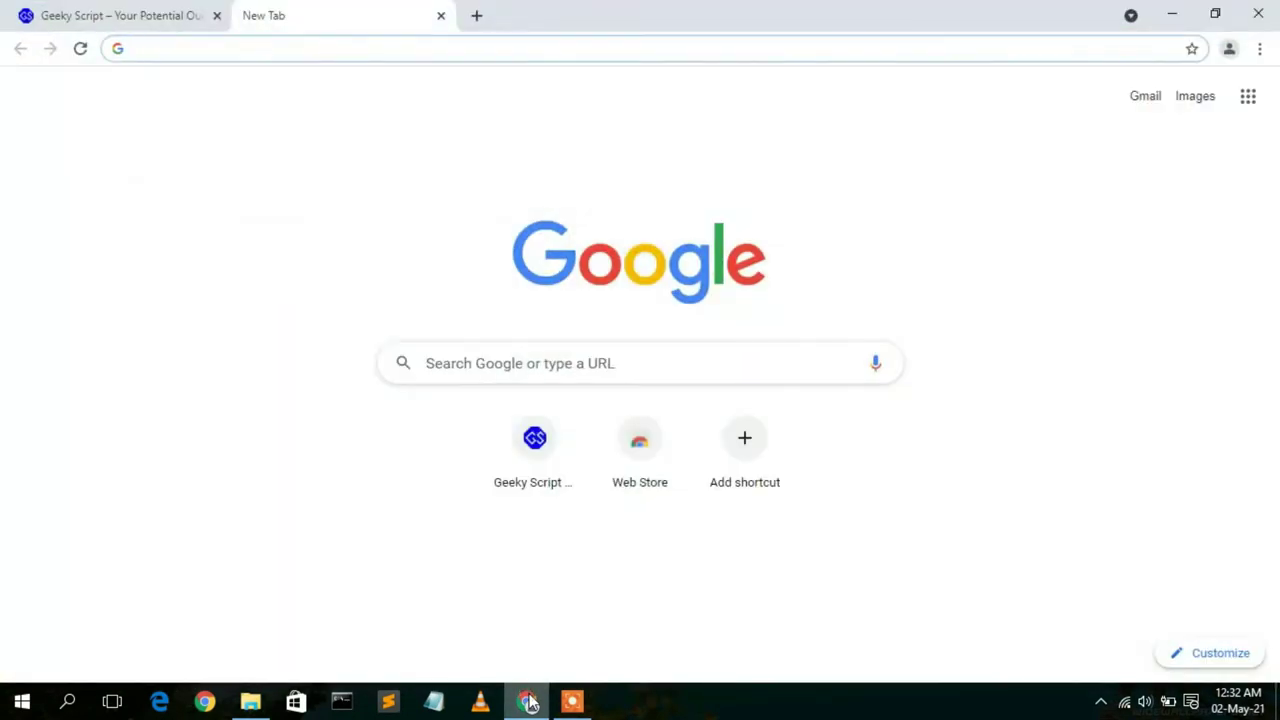
pyautogui.write('ruby dow')
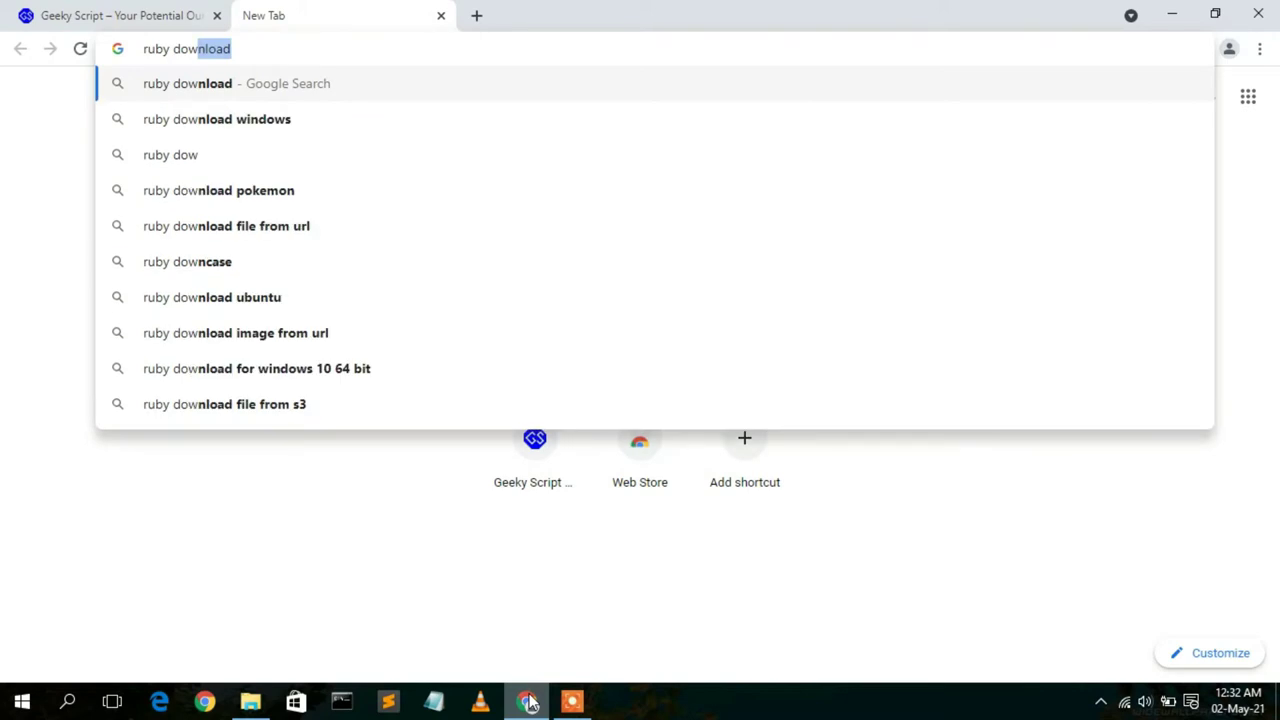
pyautogui.press('Down')
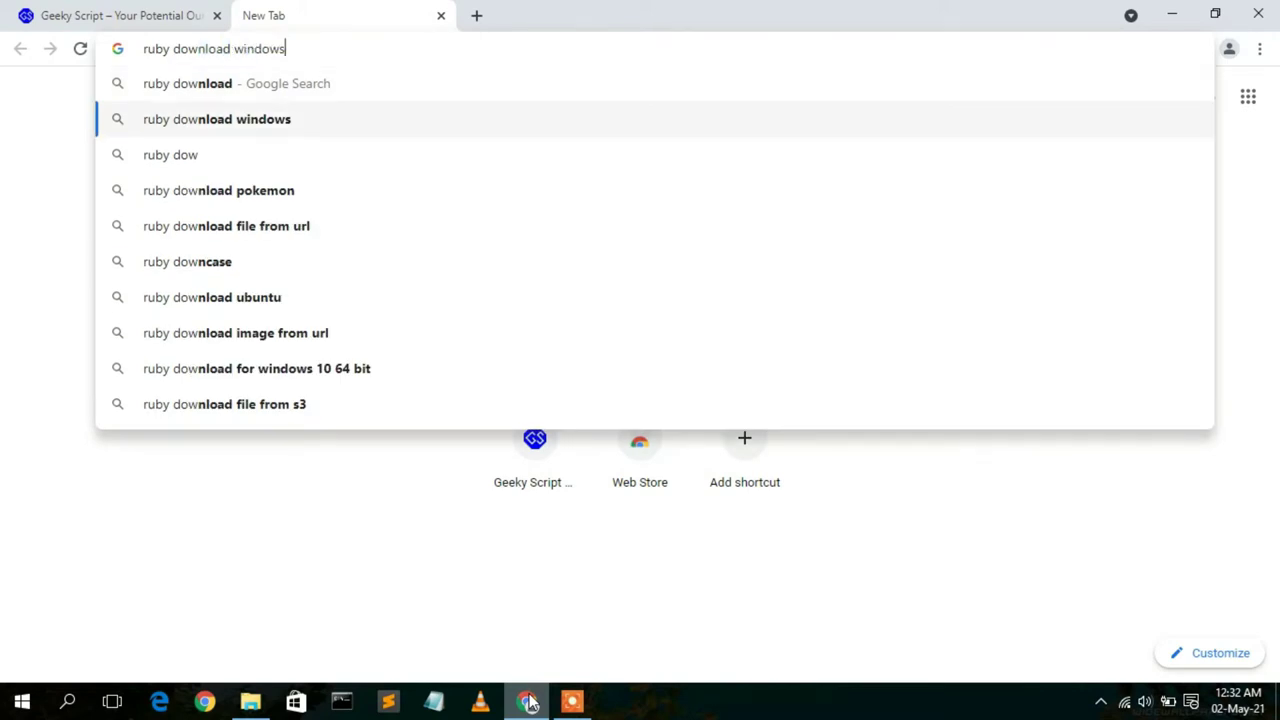
pyautogui.press('Return')
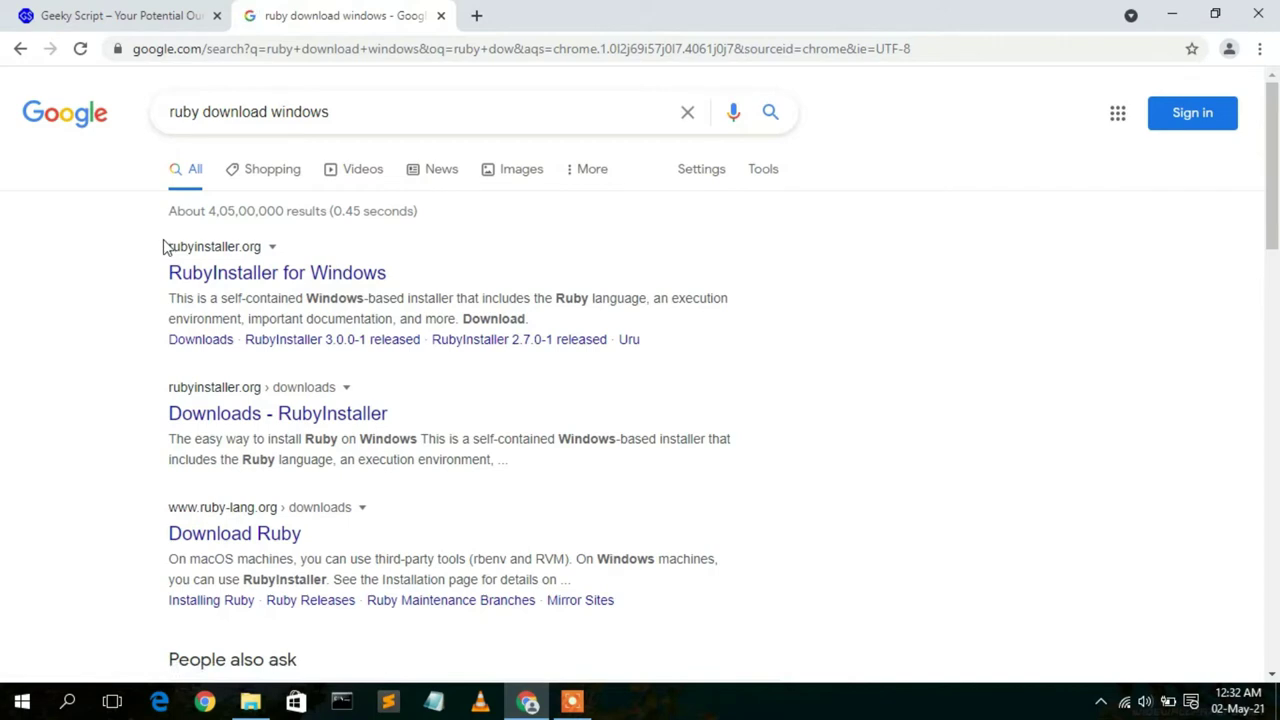
pyautogui.click(287, 280)
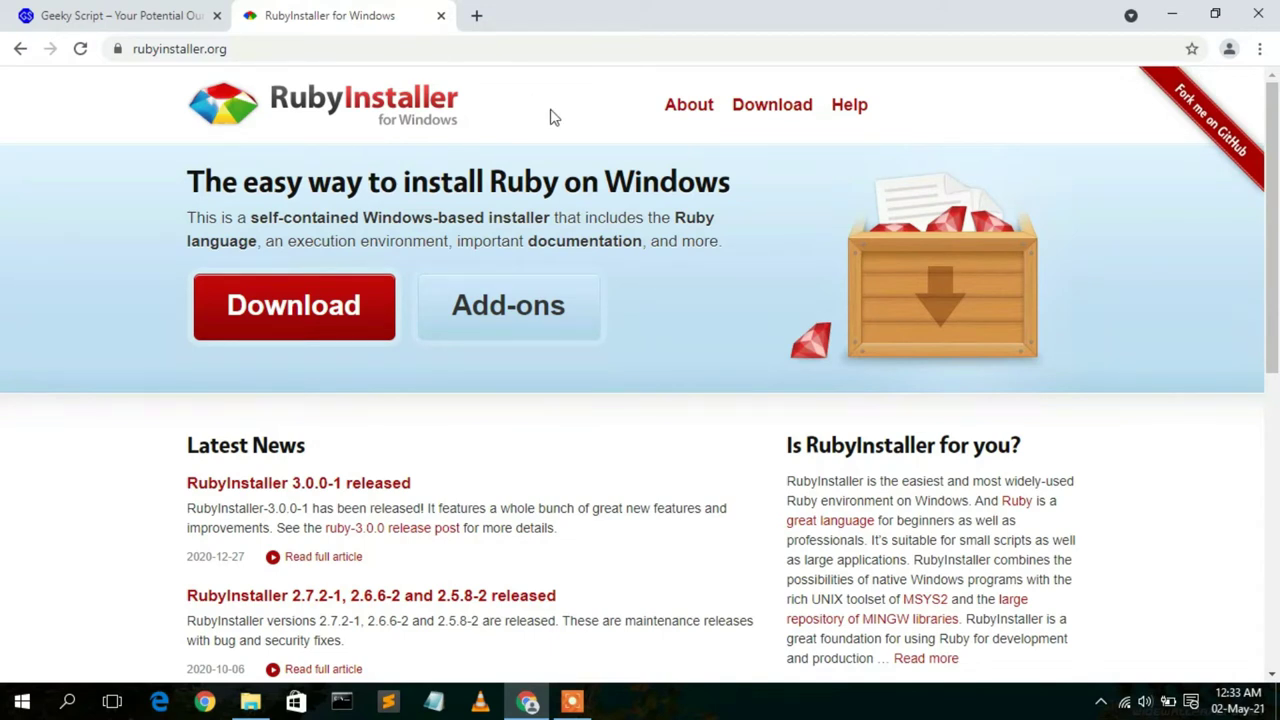
pyautogui.click(292, 308)
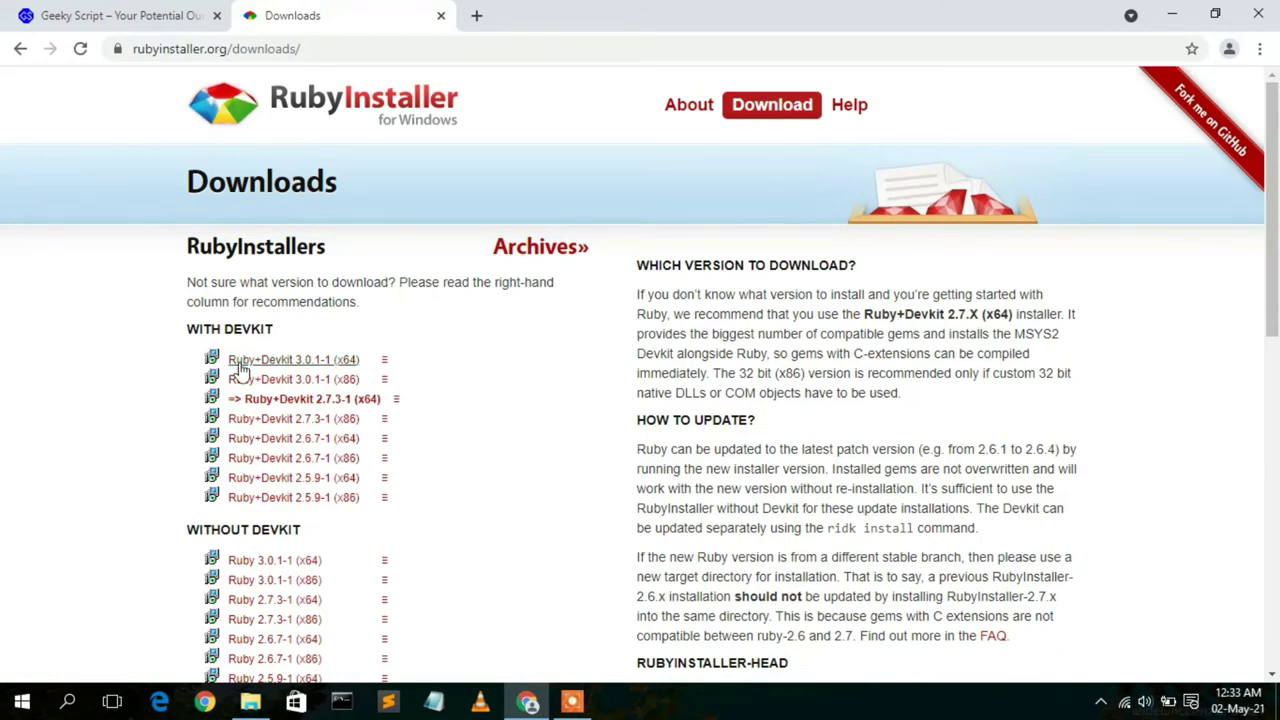
# - Start the Ruby+Devkit 3.0.1-1 (x64) download, then cancel it and remove it from the downloads list
pyautogui.click(313, 361)
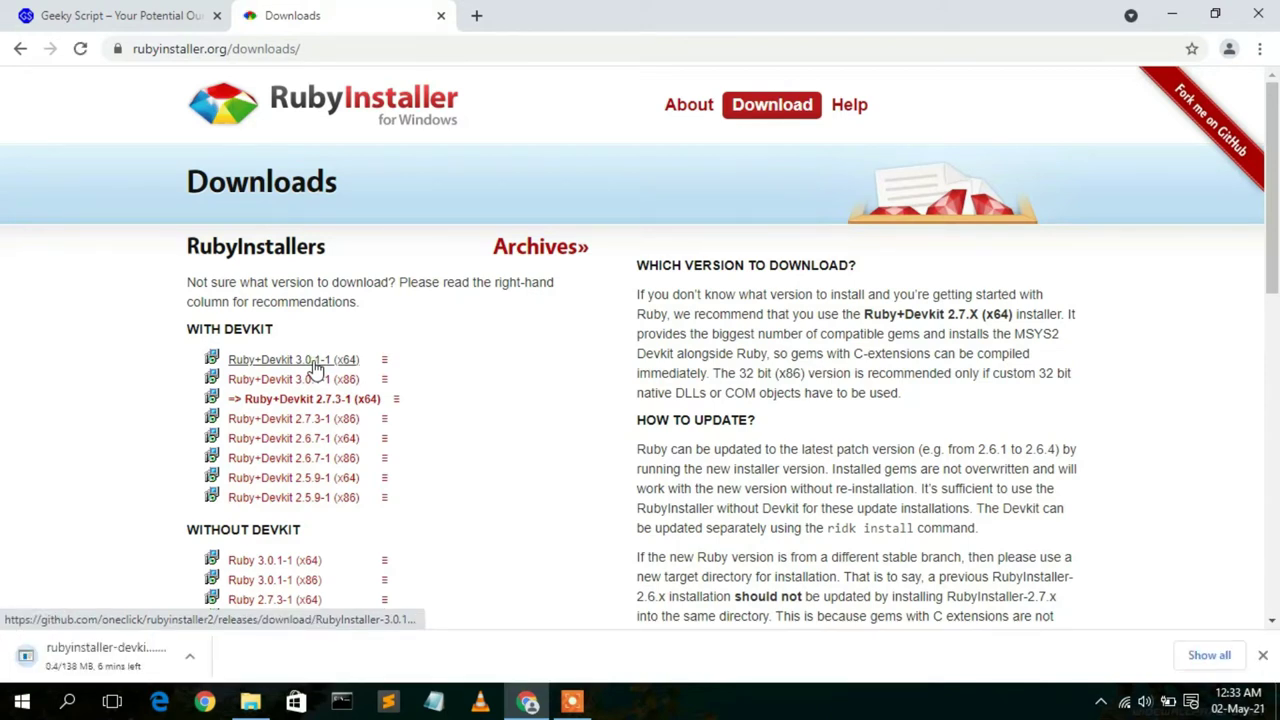
pyautogui.click(1196, 653)
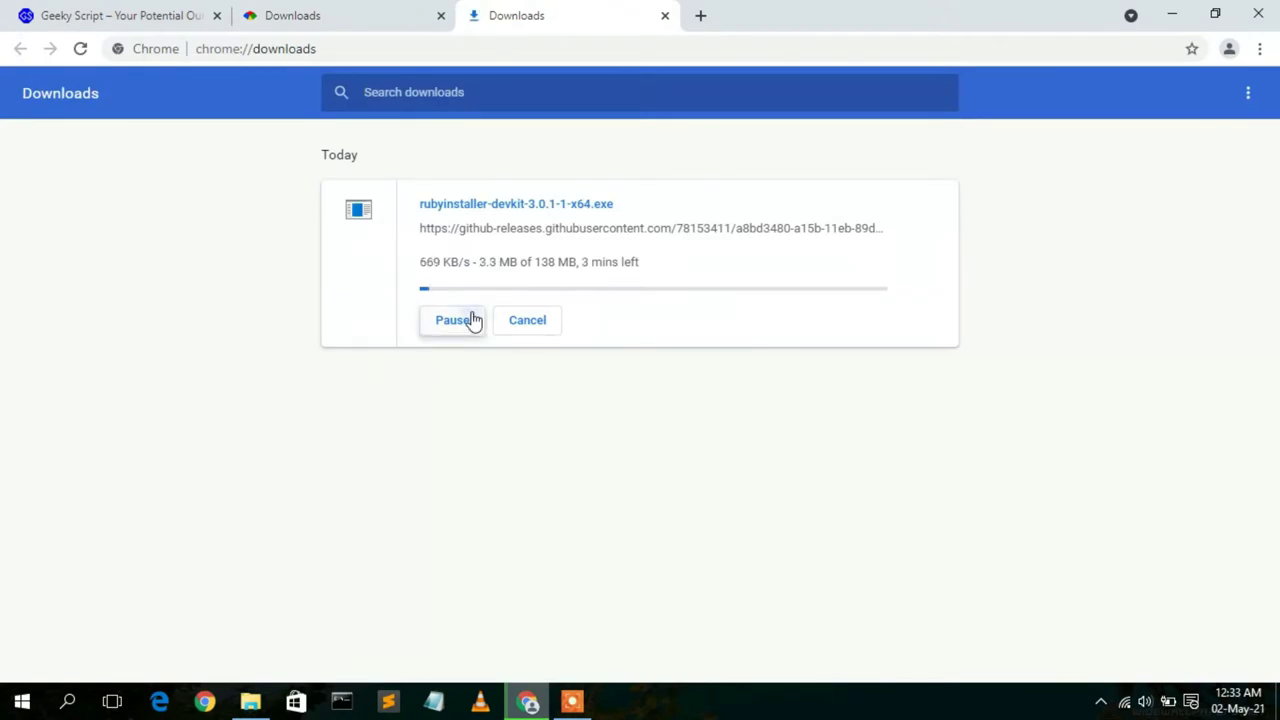
pyautogui.click(468, 320)
pyautogui.click(538, 321)
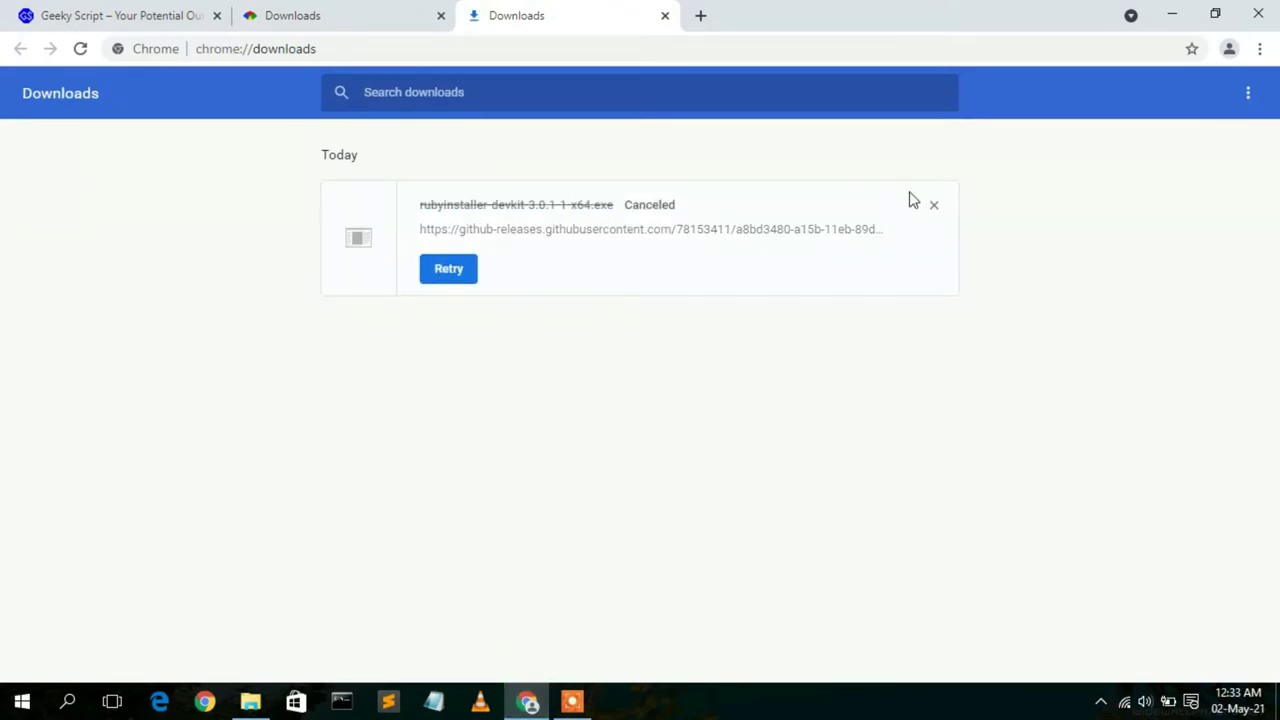
pyautogui.click(934, 201)
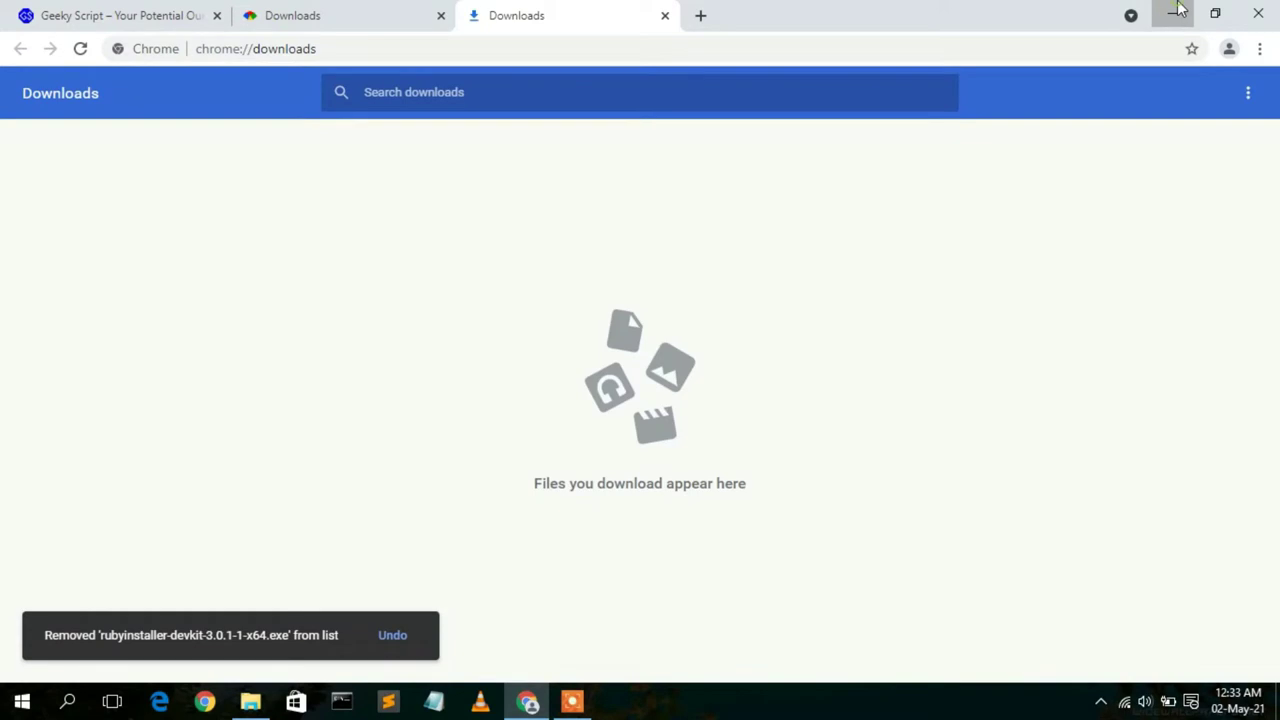
# - Open the Downloads > Software folder in File Explorer and select the Ruby installer
pyautogui.click(1172, 12)
pyautogui.click(250, 701)
pyautogui.click(437, 352)
# - Run rubyinstaller-devkit-3.0.1-1-x64 and minimise File Explorer
pyautogui.doubleClick(271, 264)
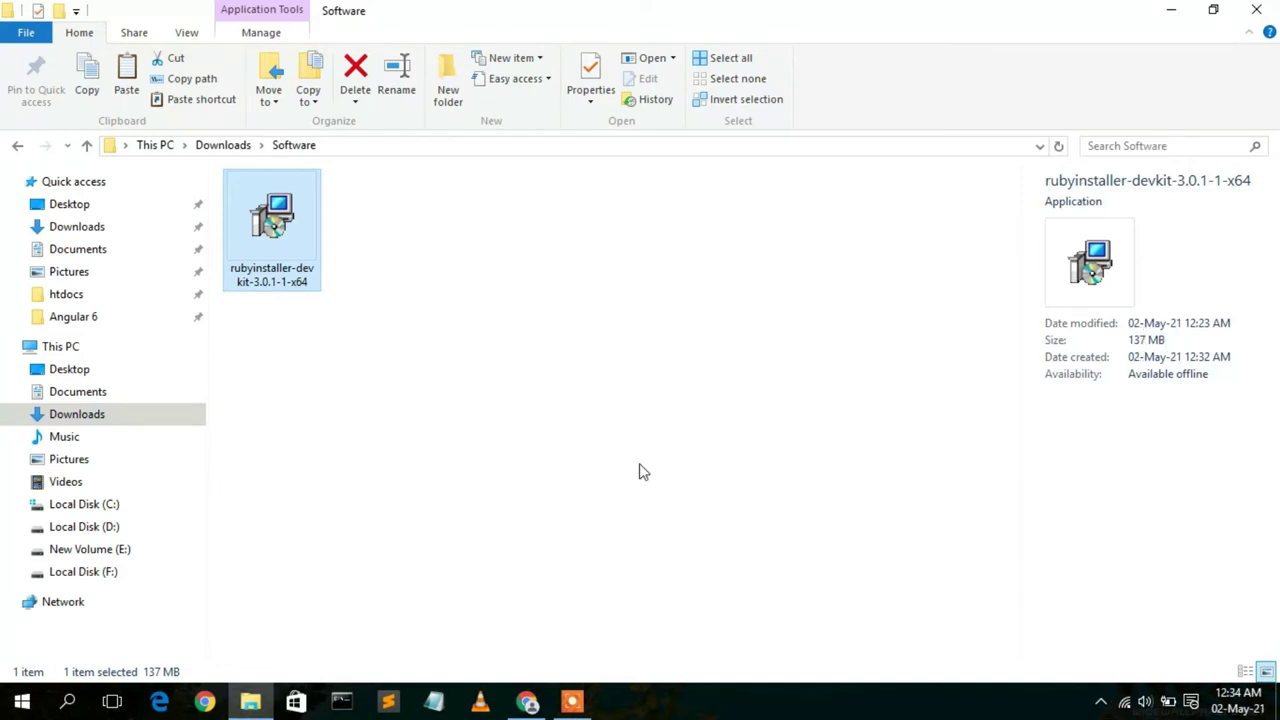
pyautogui.doubleClick(281, 242)
pyautogui.click(1171, 10)
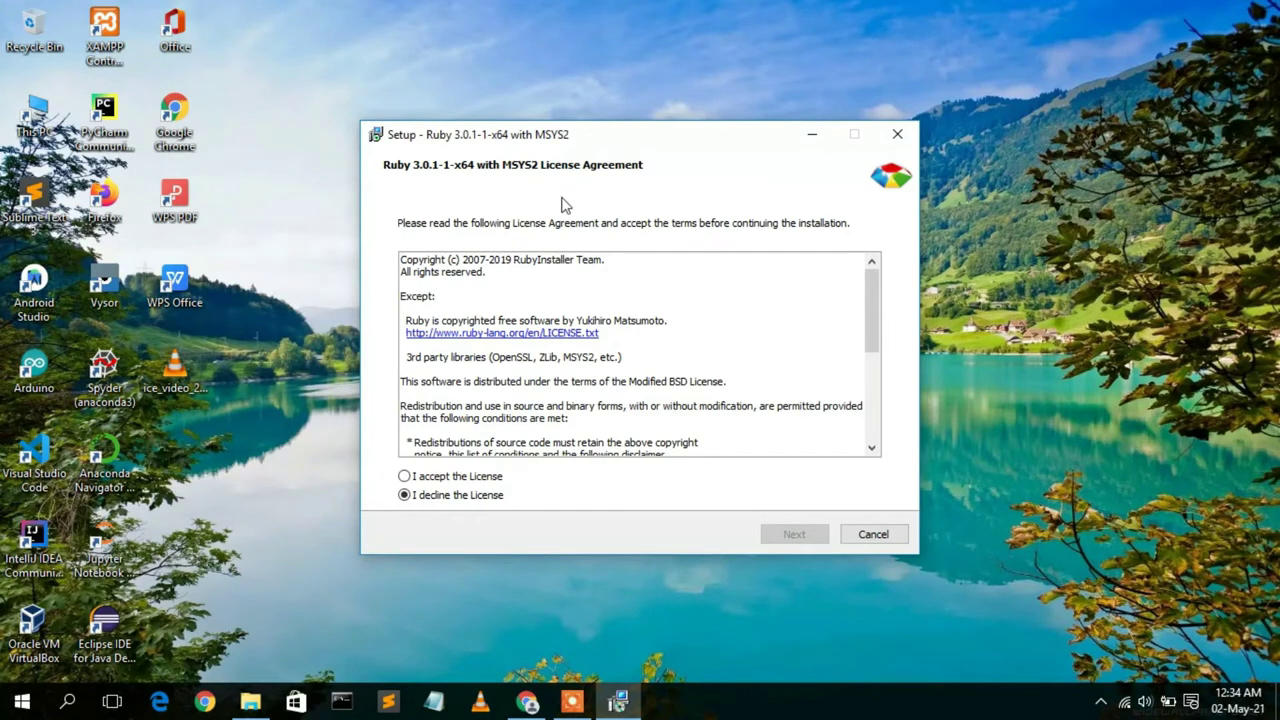
# - Accept the RubyInstaller licence agreement and continue to the destination page
pyautogui.click(405, 477)
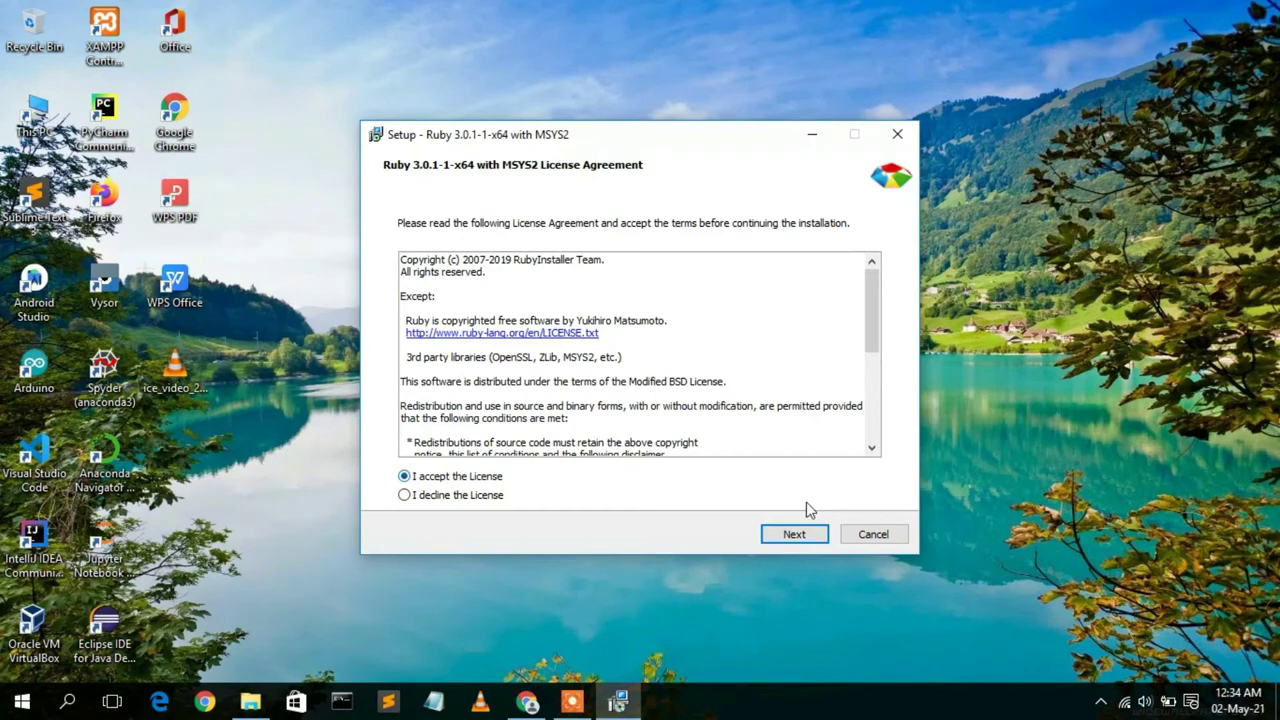
pyautogui.click(792, 533)
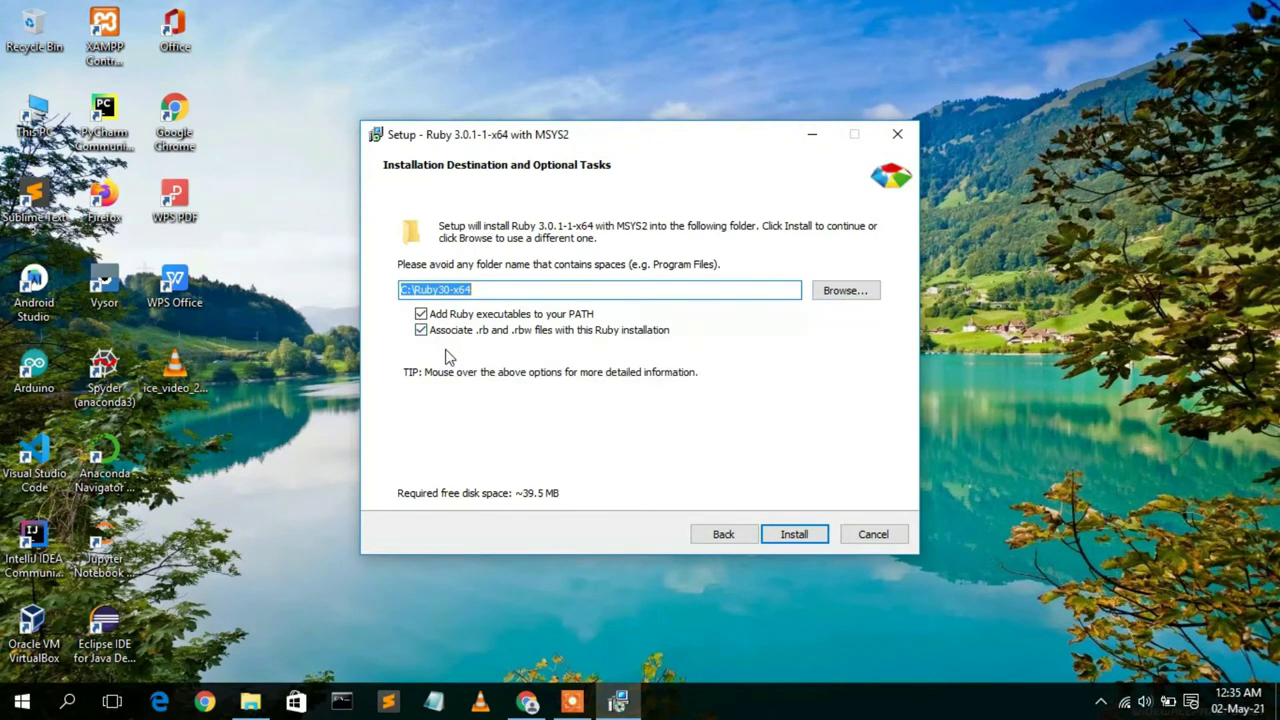
# - Keep C:\Ruby30-x64 with PATH and .rb/.rbw association enabled, and continue
pyautogui.click(421, 330)
pyautogui.click(810, 540)
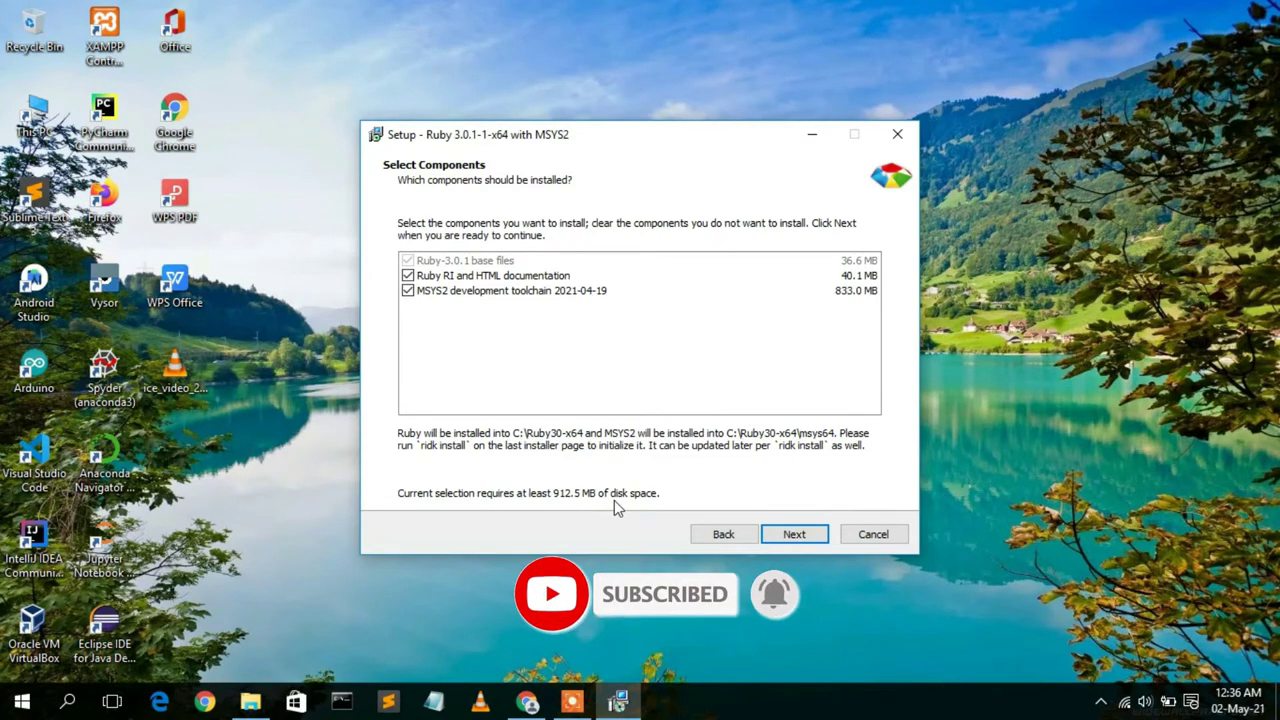
# - Install all three components: base files, RI/HTML documentation and the MSYS2 toolchain
pyautogui.click(793, 534)
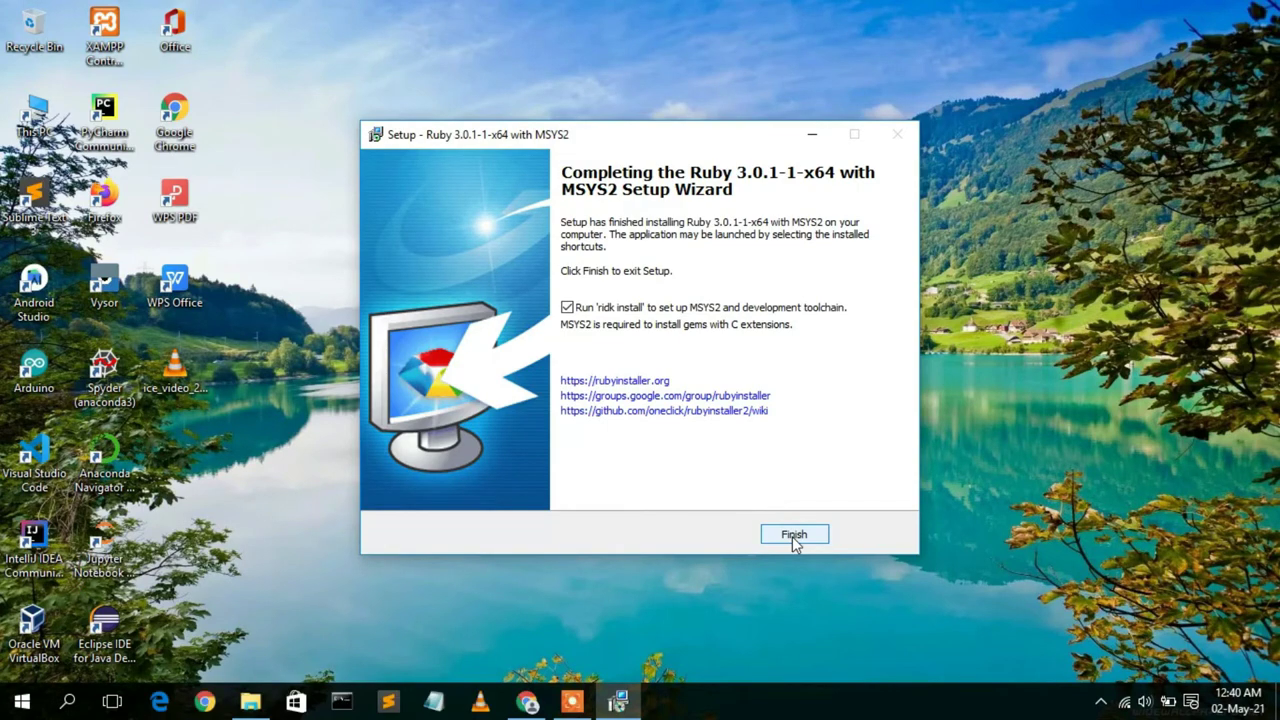
# - Finish setup, run ridk install with the default [1,3] MSYS2 components, then exit
pyautogui.click(794, 536)
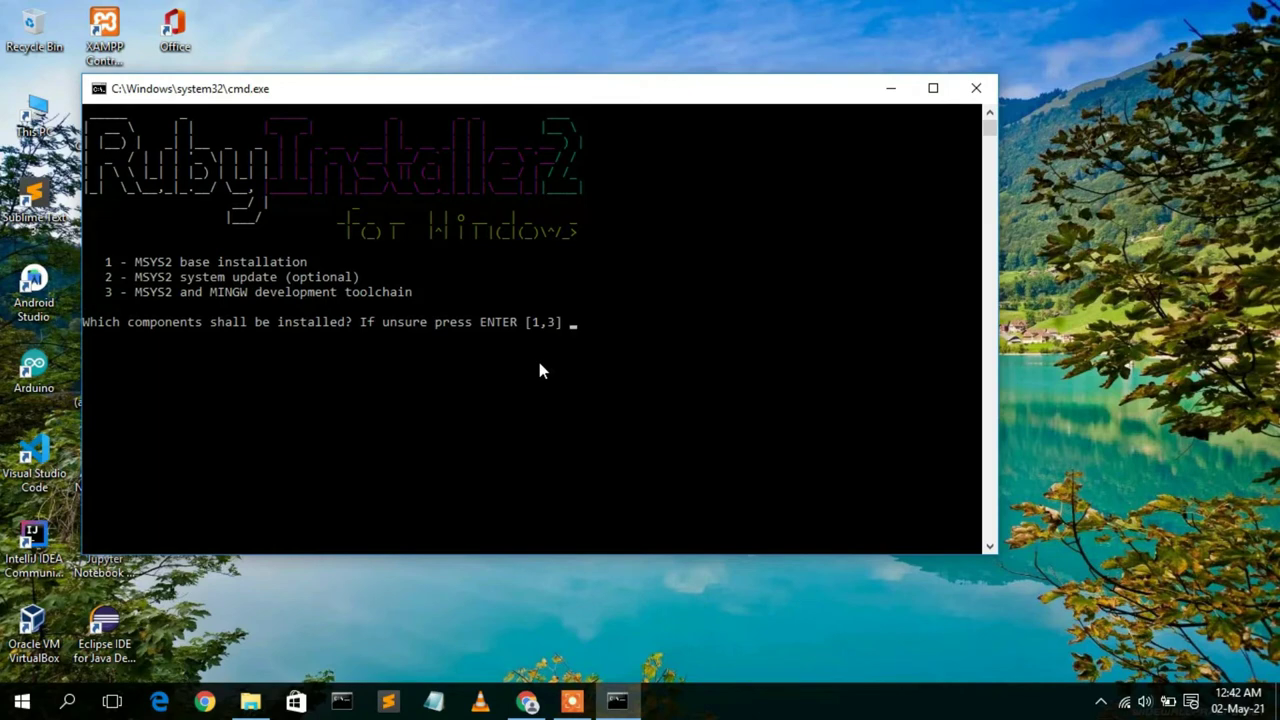
pyautogui.press('Return')
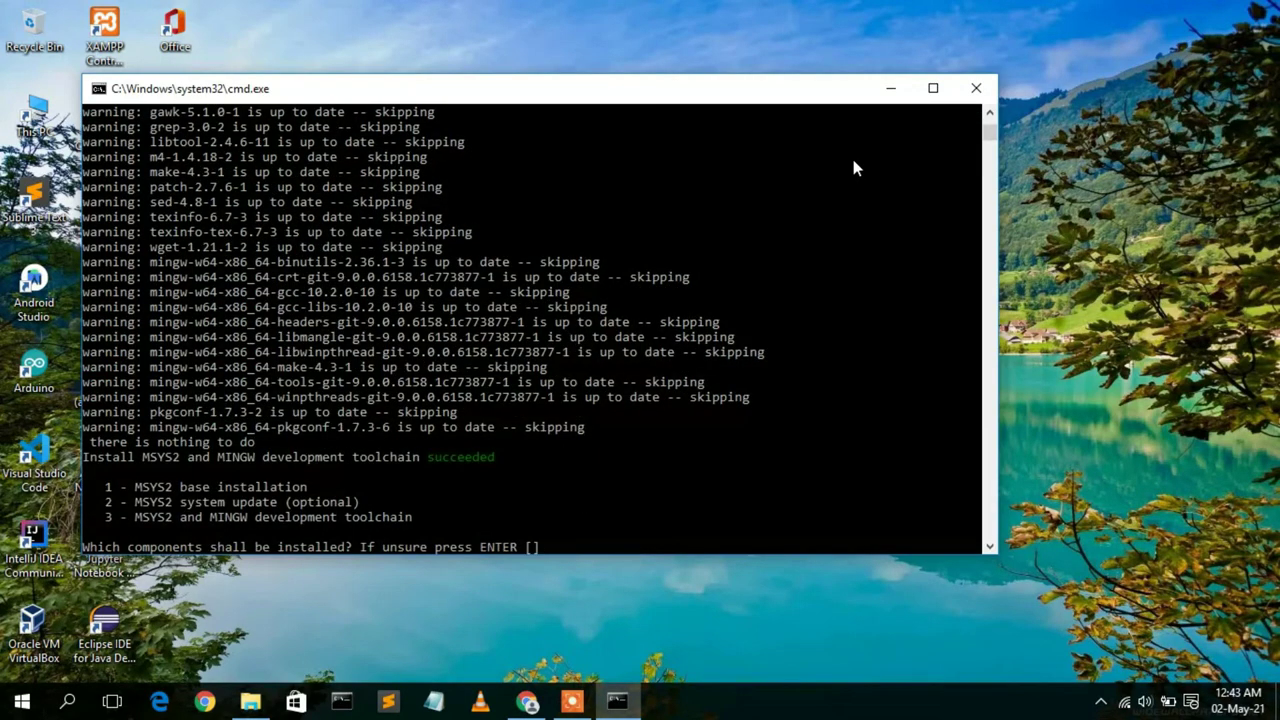
pyautogui.press('Return')
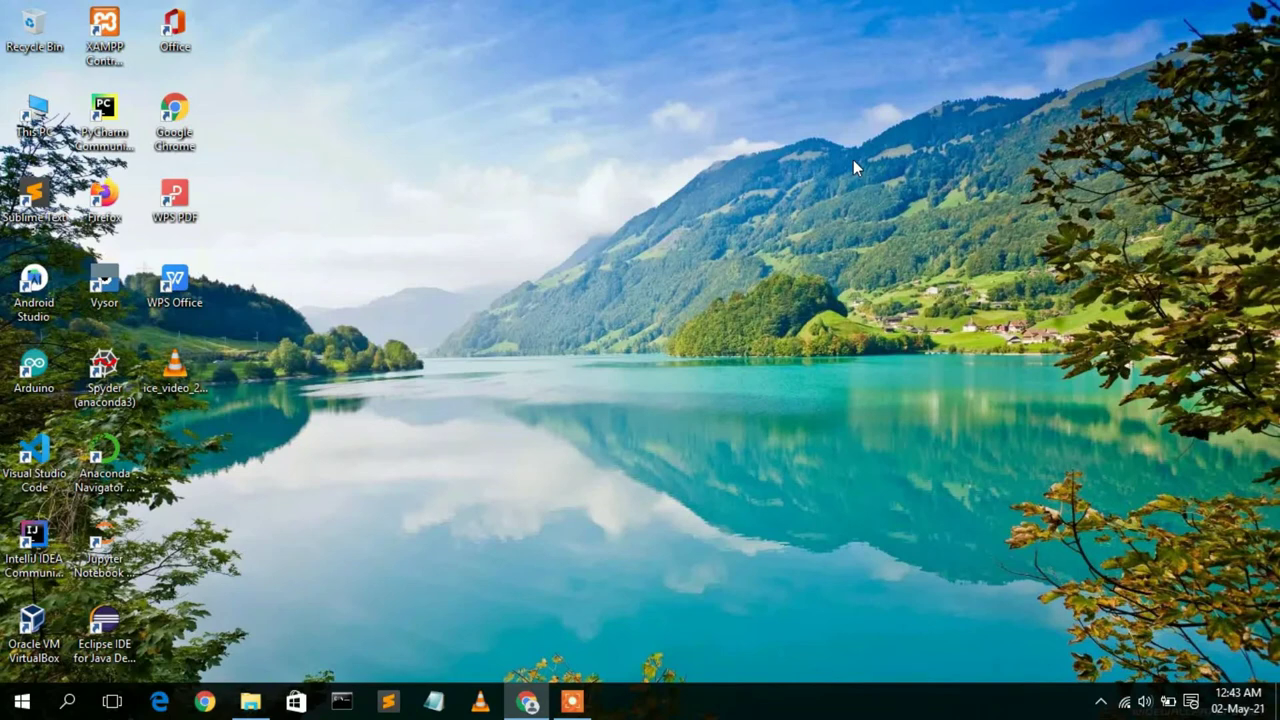
# - In a new Command Prompt, check that Ruby reports 3.0.1p64 and gem reports 3.2.15
pyautogui.click(341, 701)
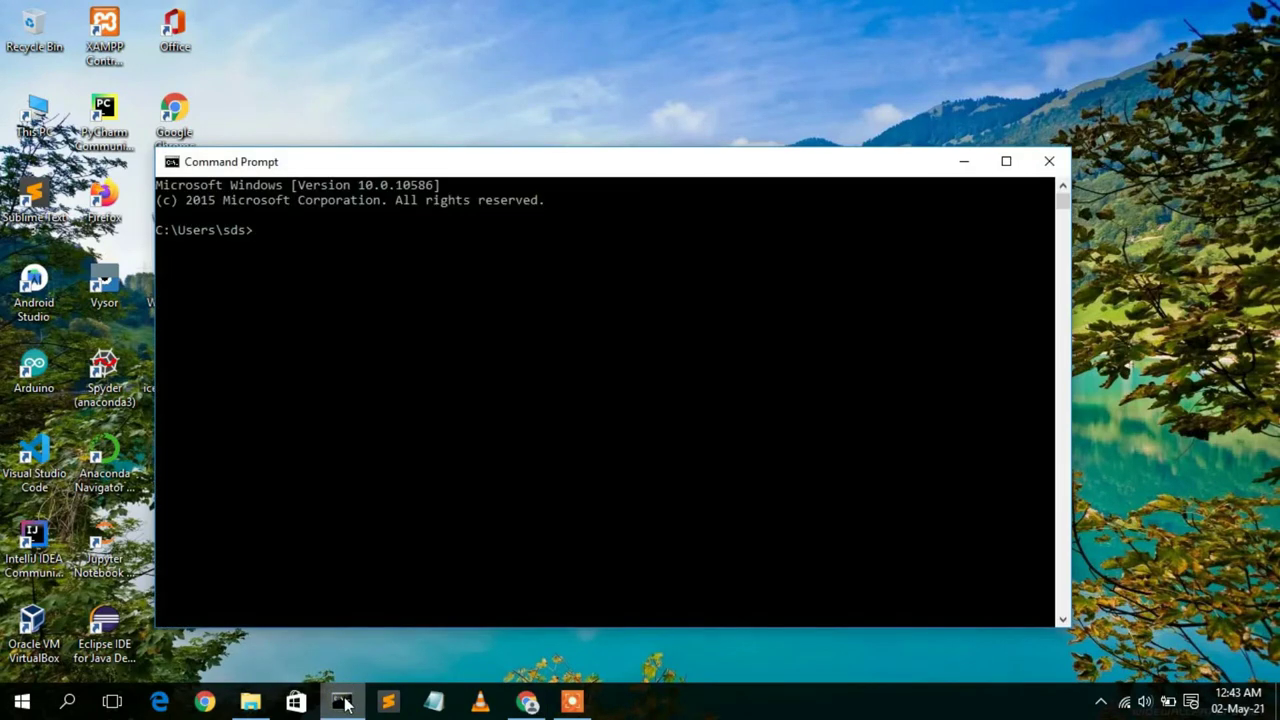
pyautogui.write('ruby -version')
pyautogui.press('Return')
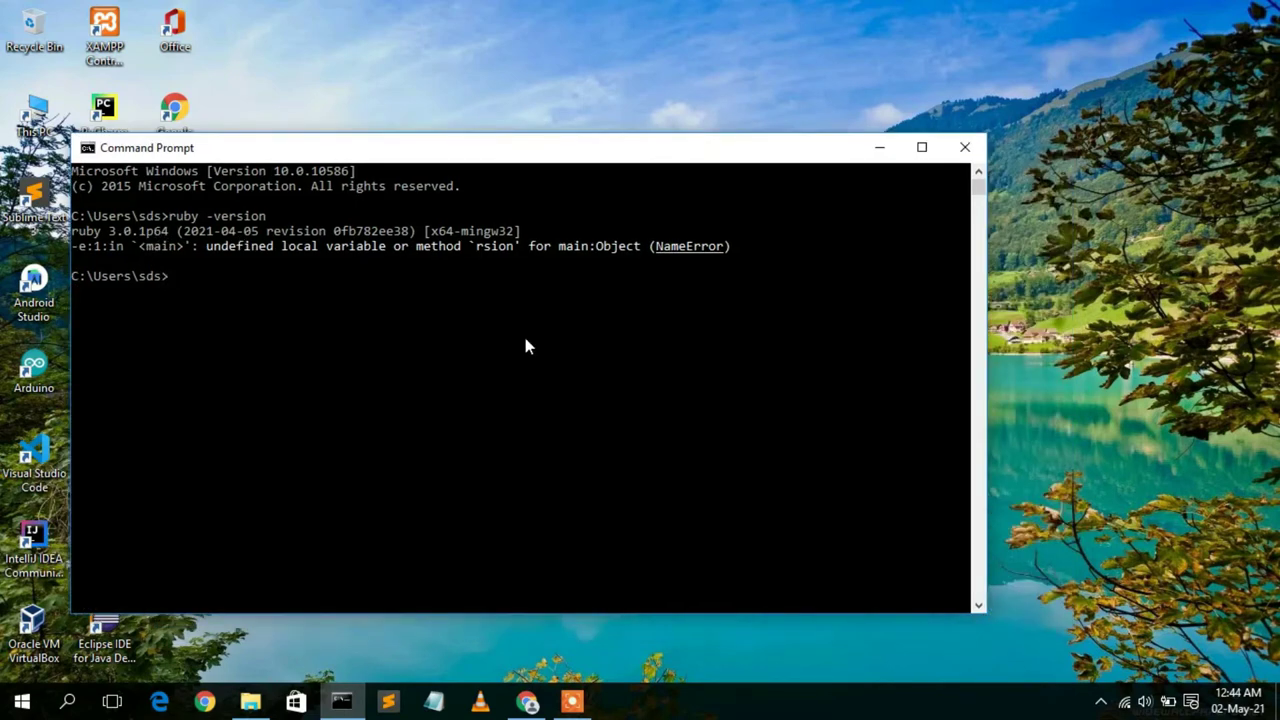
pyautogui.write('gem -v')
pyautogui.press('Return')
pyautogui.moveTo(128, 294); pyautogui.dragTo(71, 292)
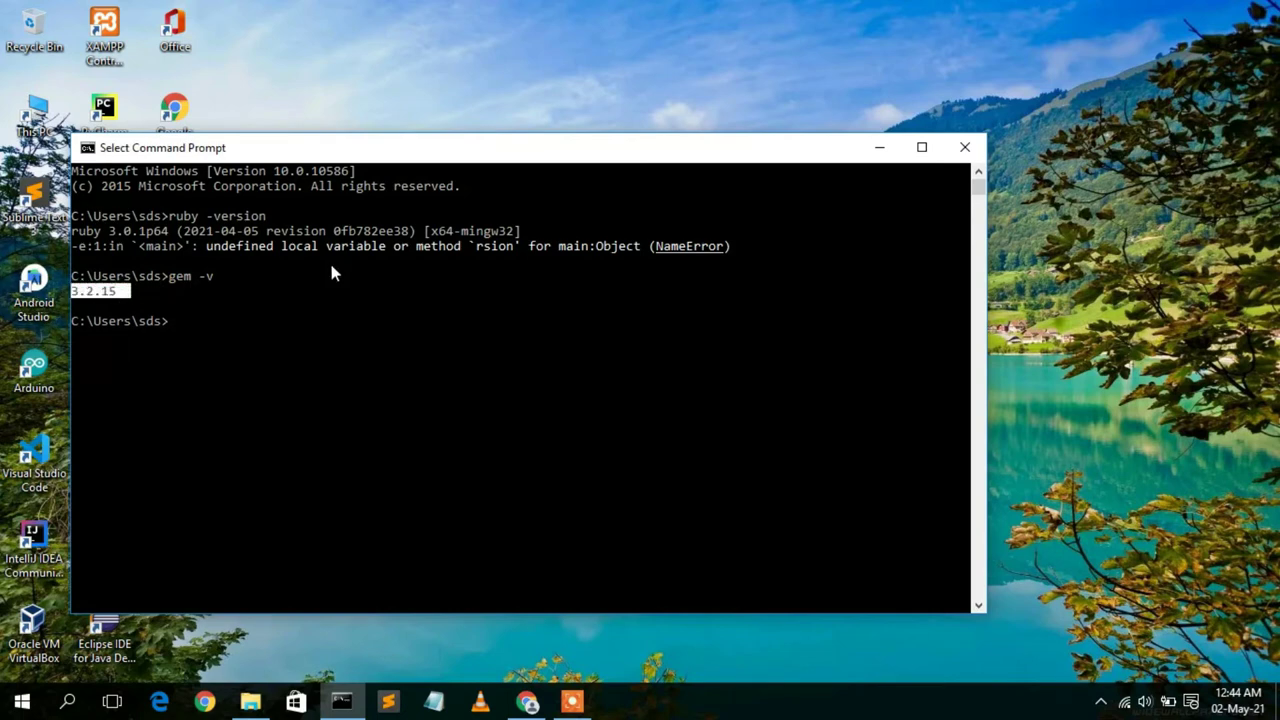
pyautogui.click(269, 320)
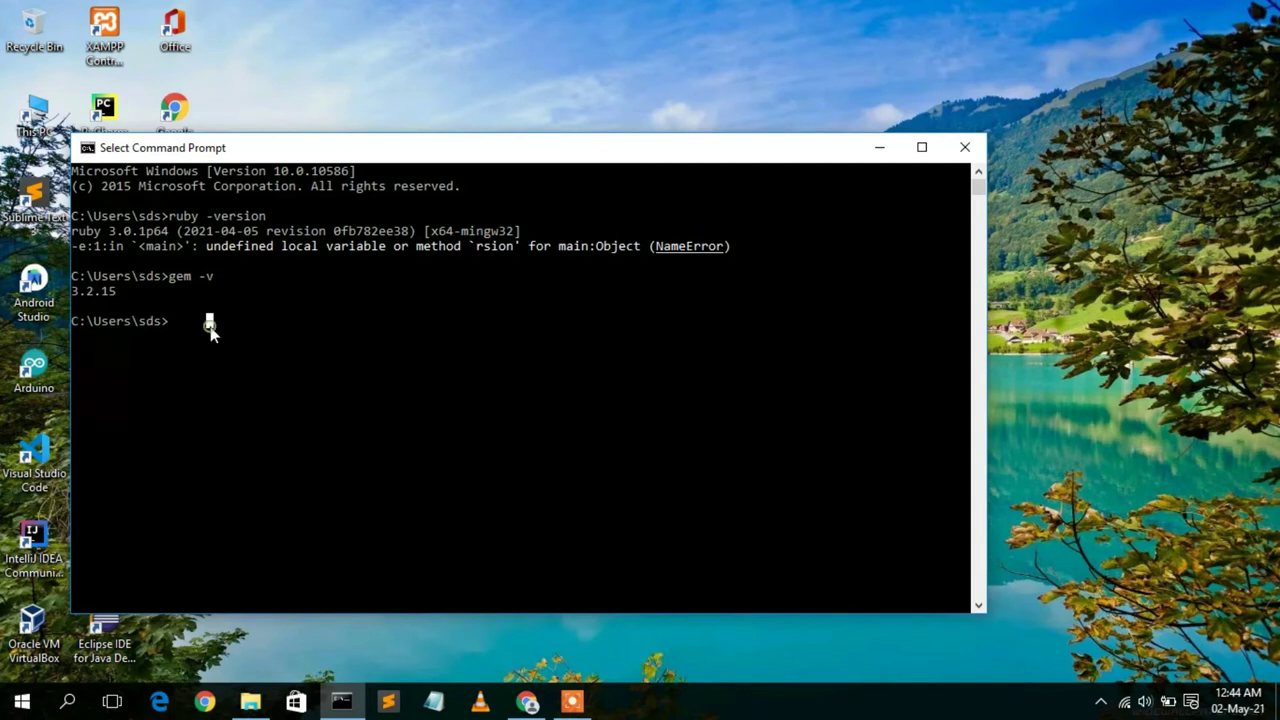
# - Run ruby -e "puts 'Hello World'" and confirm it prints Hello World
pyautogui.write('ruby -e "')
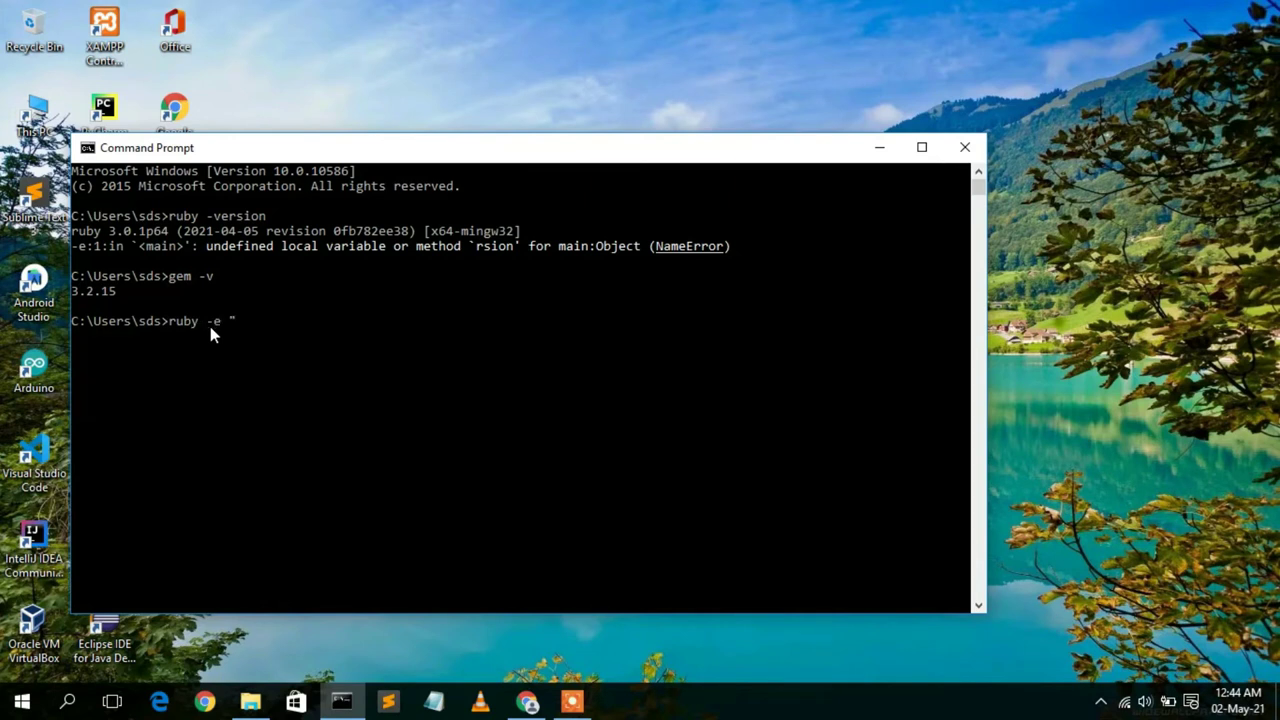
pyautogui.write('puts \'Hello World\'"')
pyautogui.press('Return')
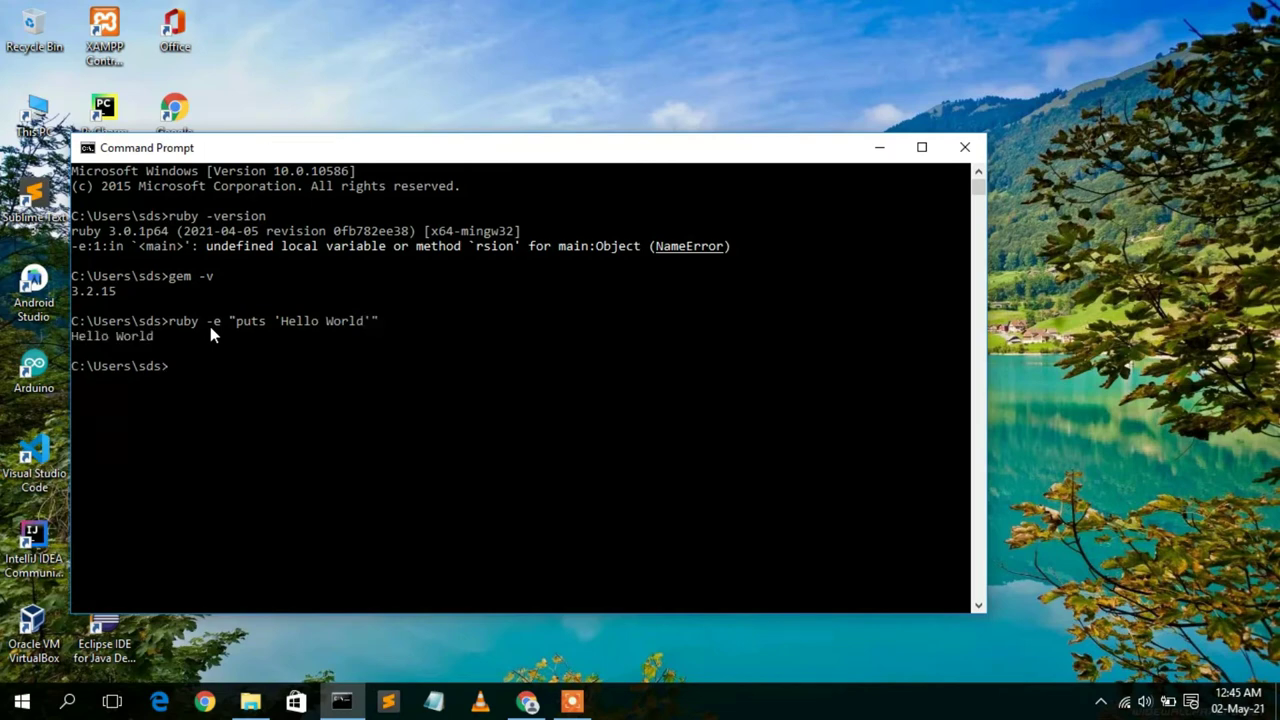
pyautogui.moveTo(174, 340); pyautogui.dragTo(68, 340)
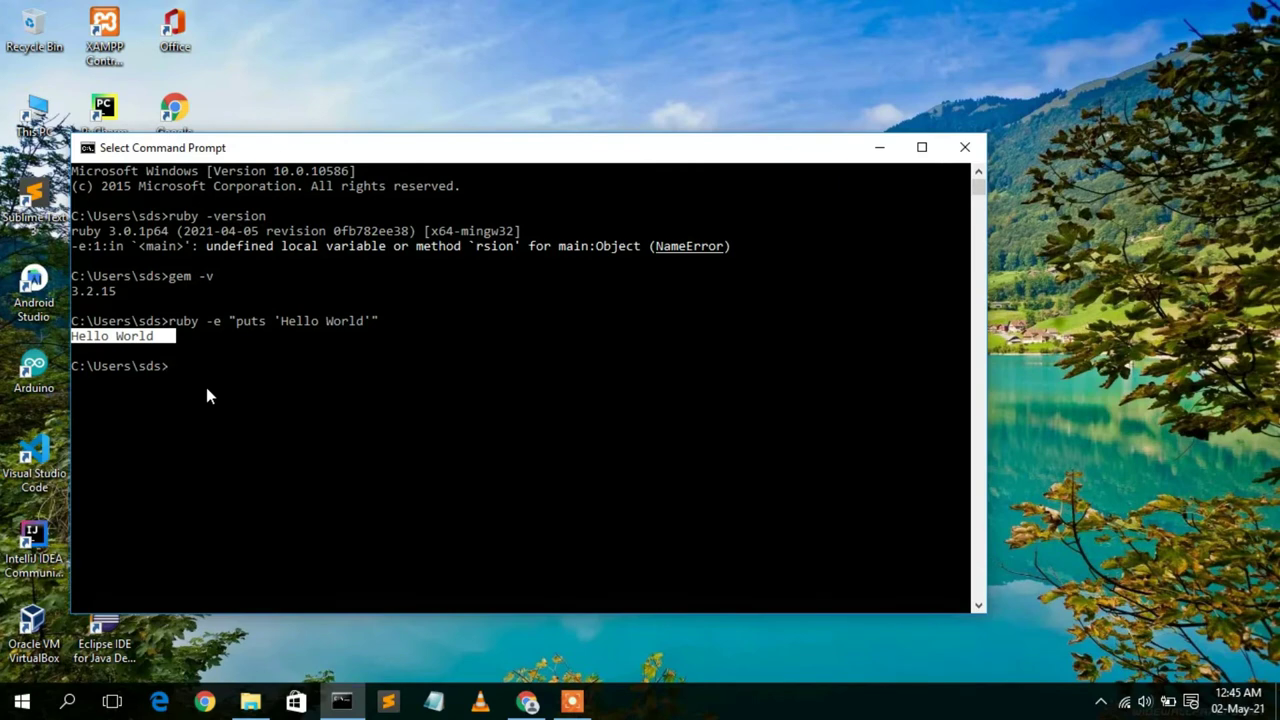
# - In irb, evaluate 1+1 to get 2, then close Command Prompt
pyautogui.write('irb')
pyautogui.press('Return')
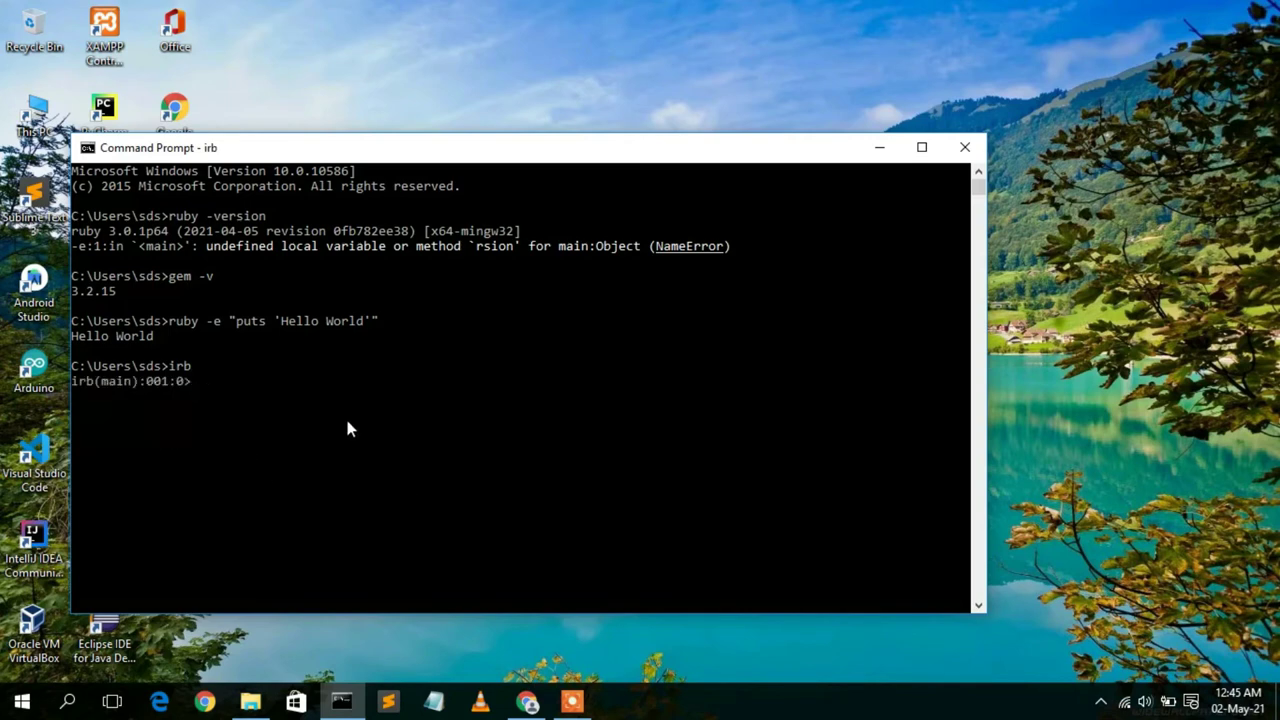
pyautogui.write('1+1')
pyautogui.press('Return')
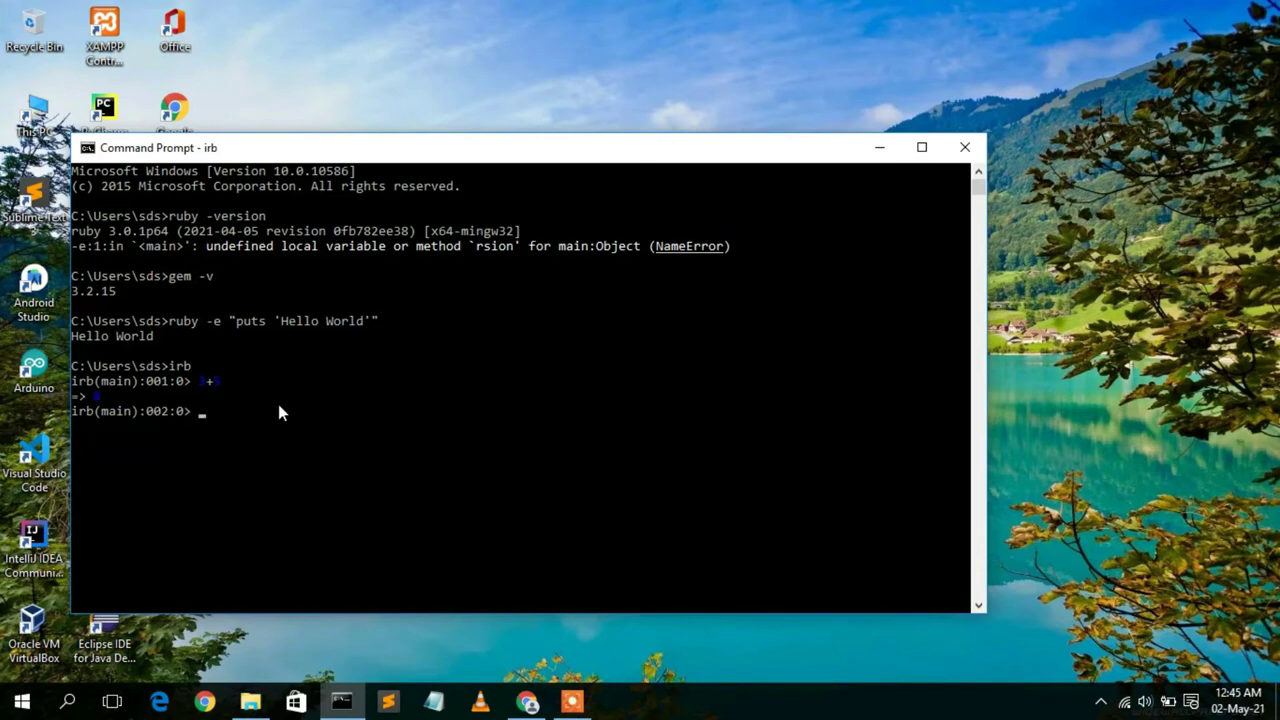
pyautogui.click(101, 394)
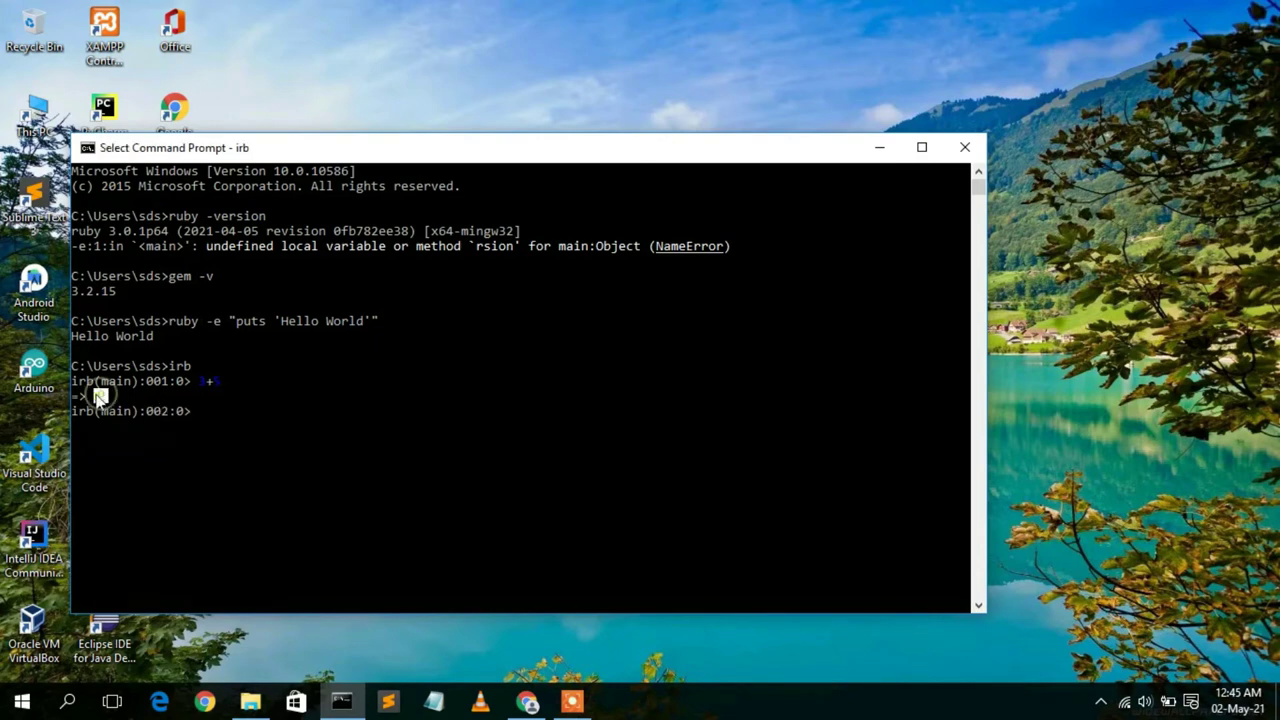
pyautogui.click(247, 379)
pyautogui.click(966, 148)
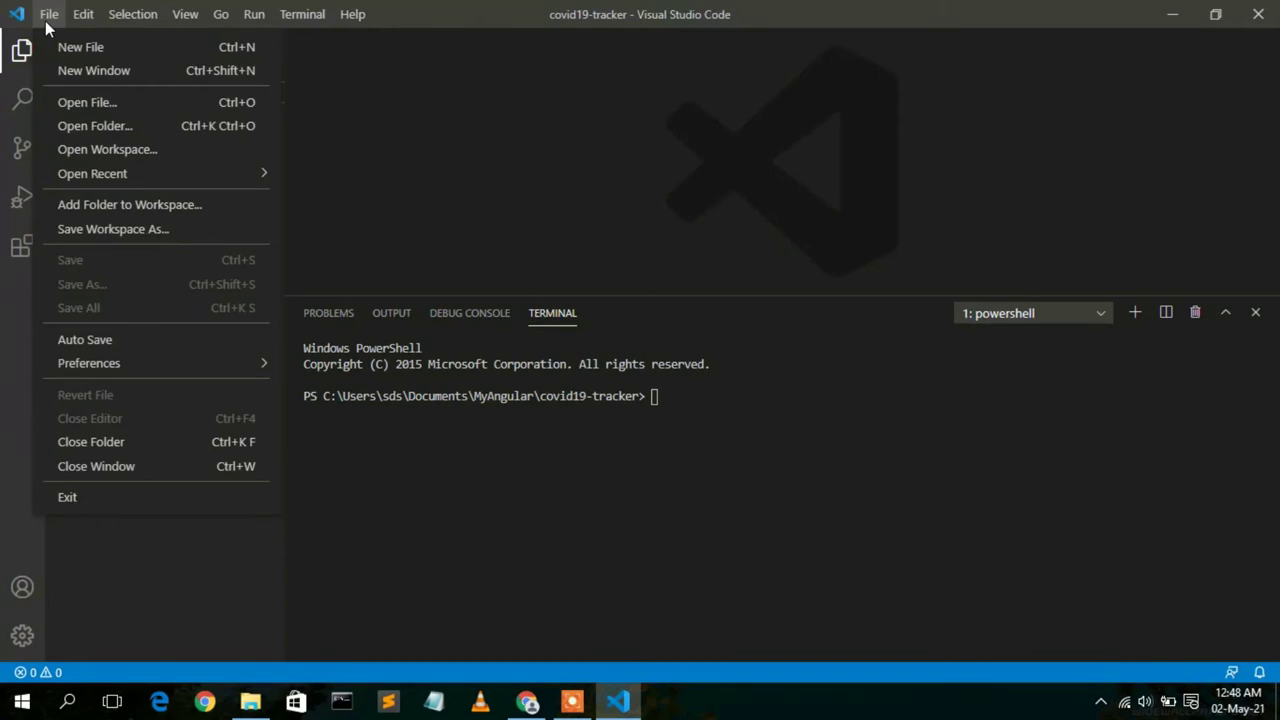
# - Create a new VS Code file and enter the line puts "hello World"
pyautogui.click(101, 47)
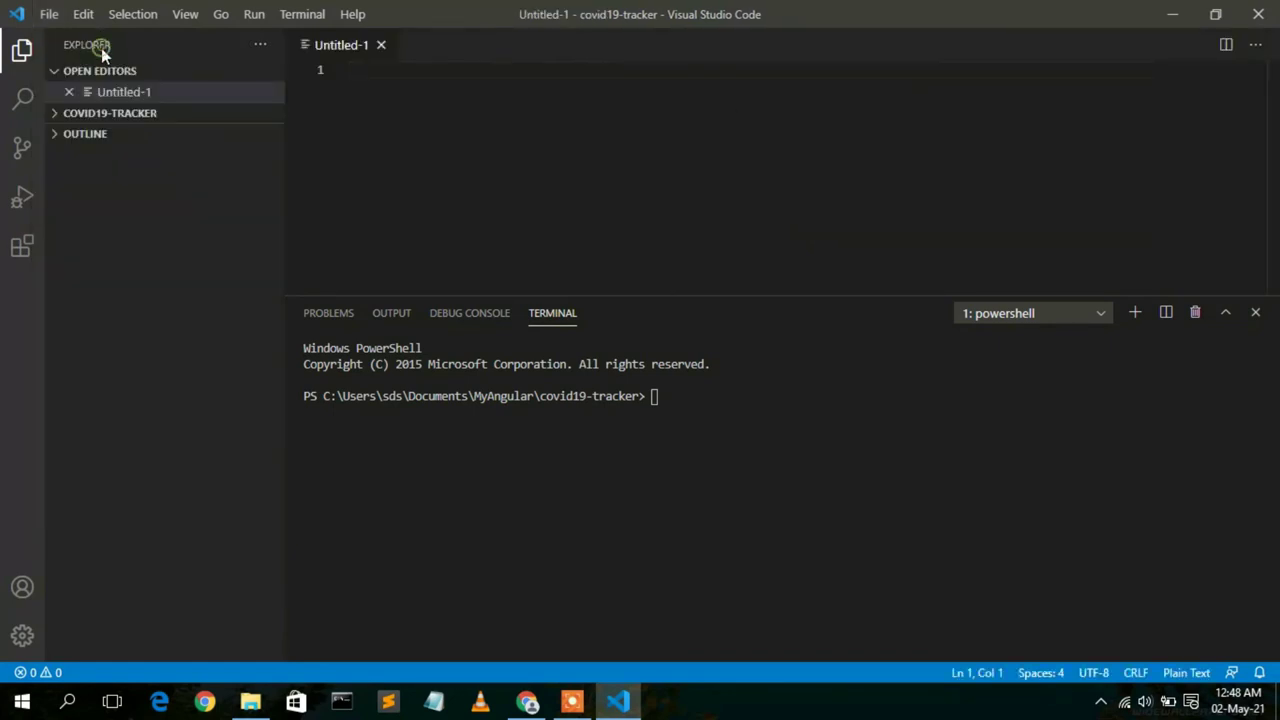
pyautogui.click(405, 95)
pyautogui.write('puts ""')
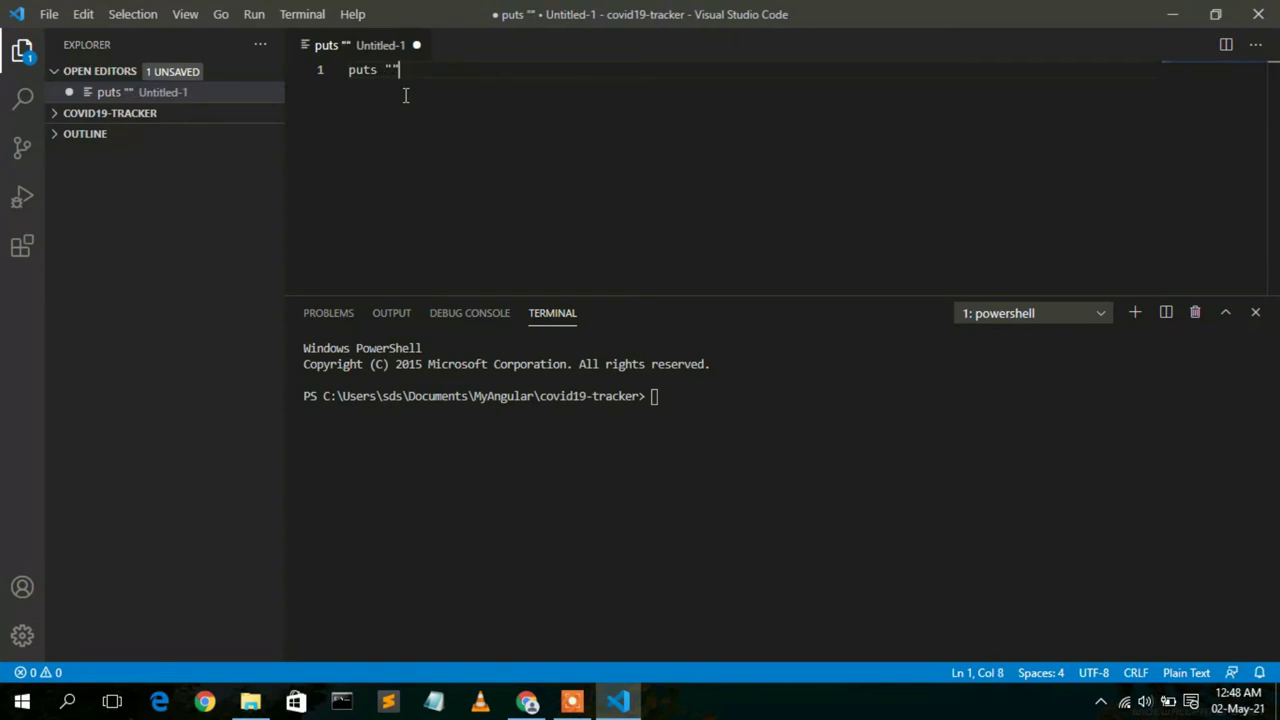
pyautogui.press('Left')
pyautogui.write('hello Worl')
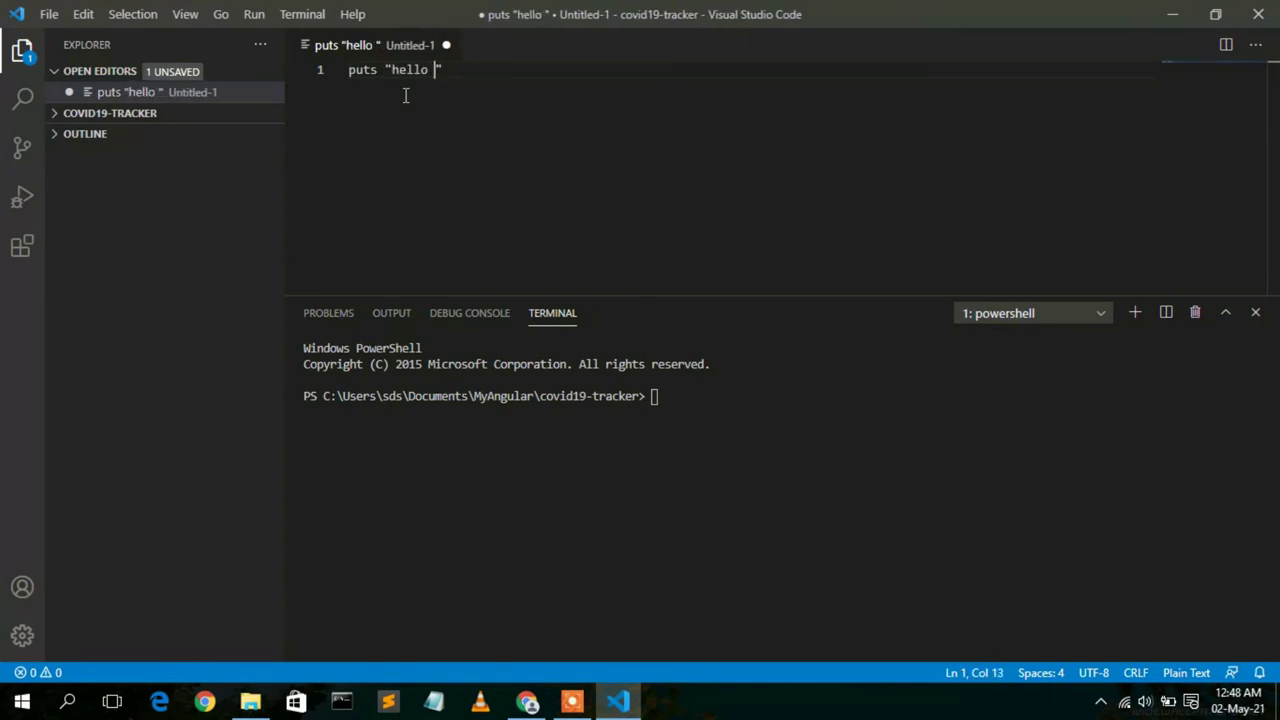
pyautogui.write('d')
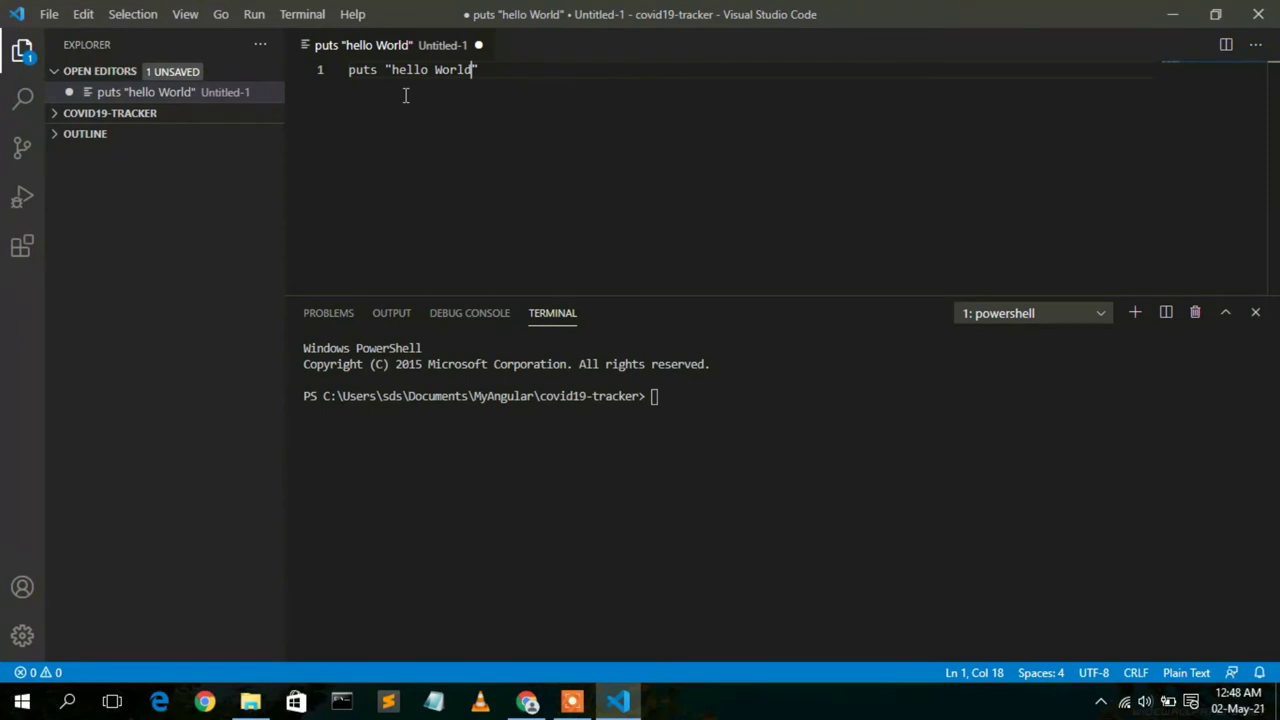
# - Save the new file via File > Save As as helloWorld.rb in Documents > Ruby_workspace
pyautogui.click(53, 18)
pyautogui.click(95, 283)
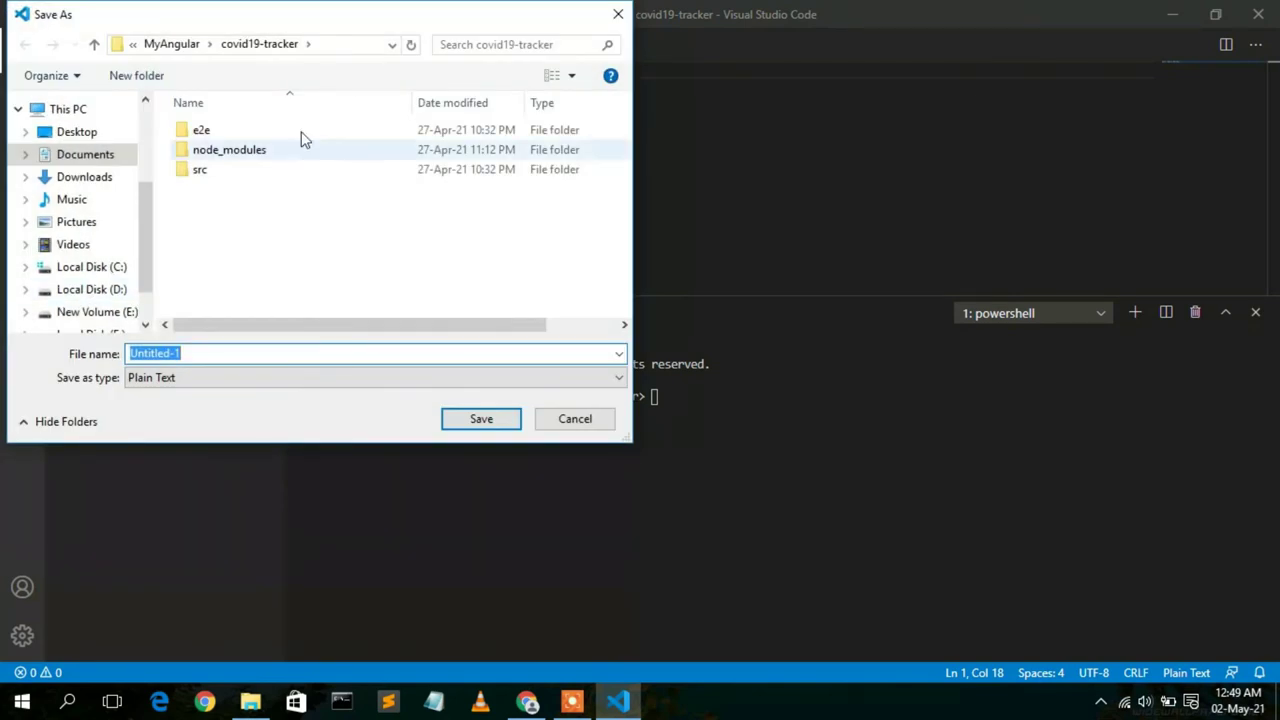
pyautogui.click(171, 44)
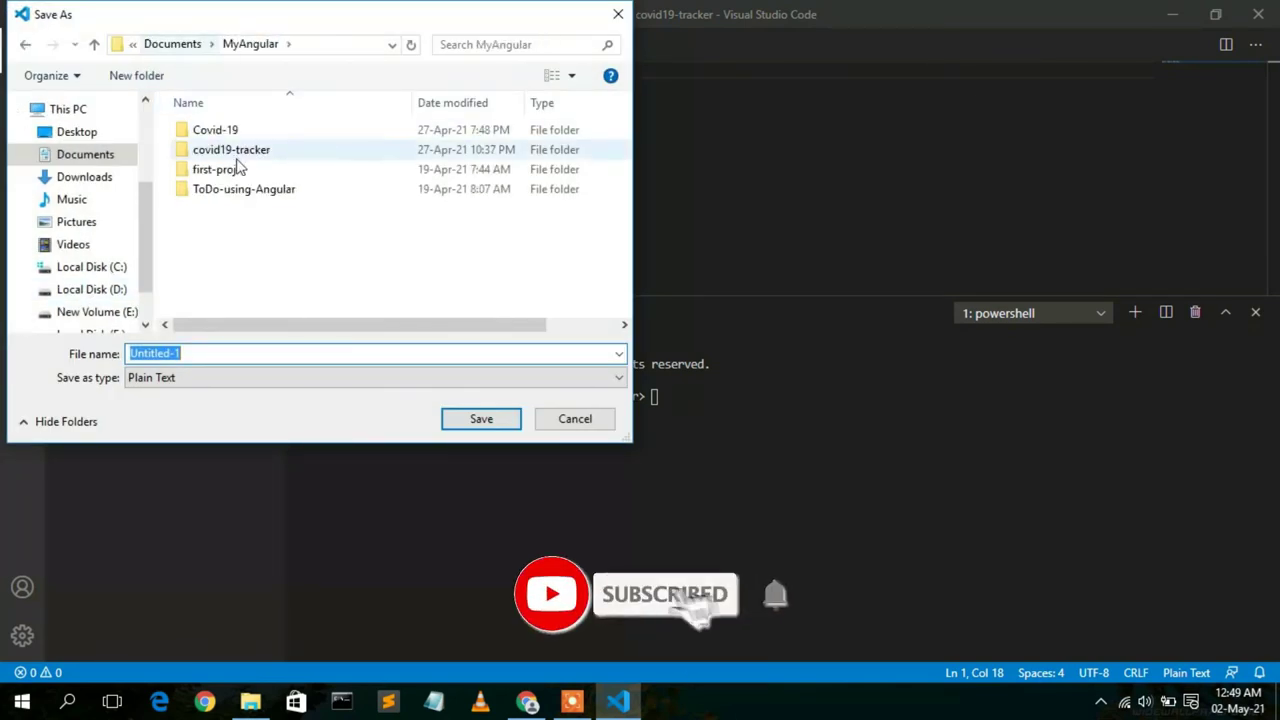
pyautogui.click(82, 156)
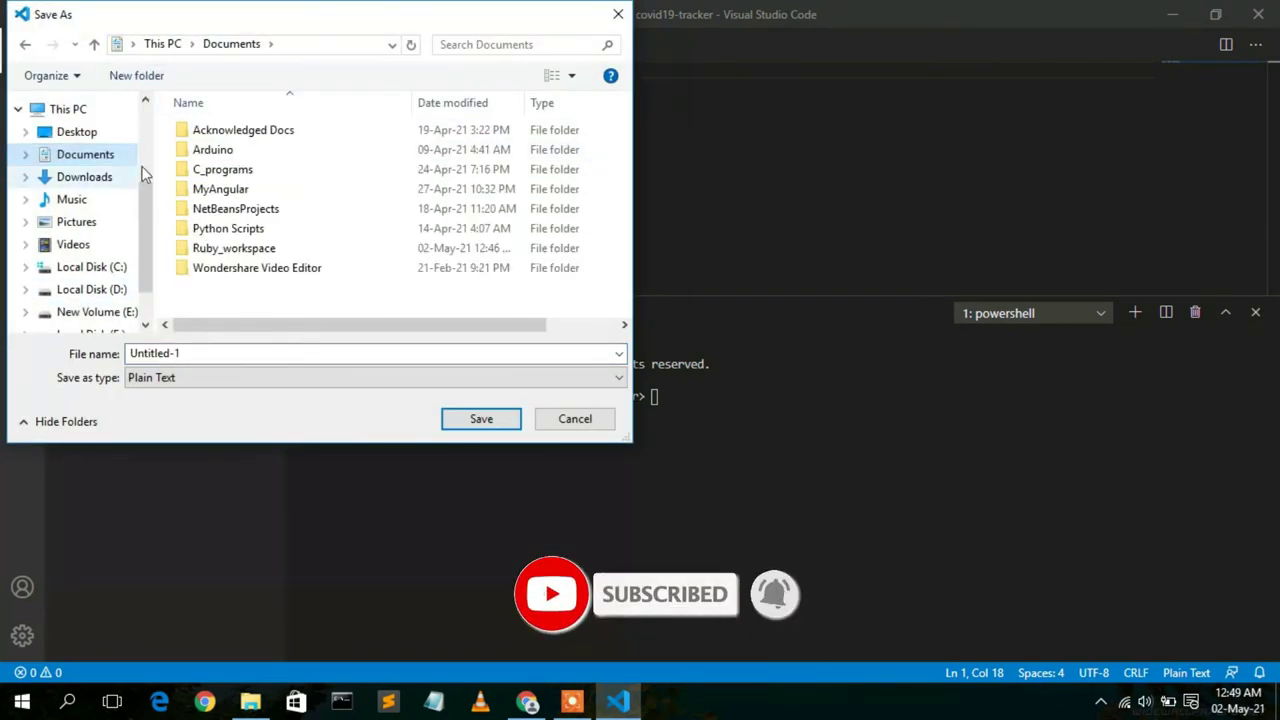
pyautogui.click(240, 249)
pyautogui.doubleClick(237, 249)
pyautogui.click(220, 354)
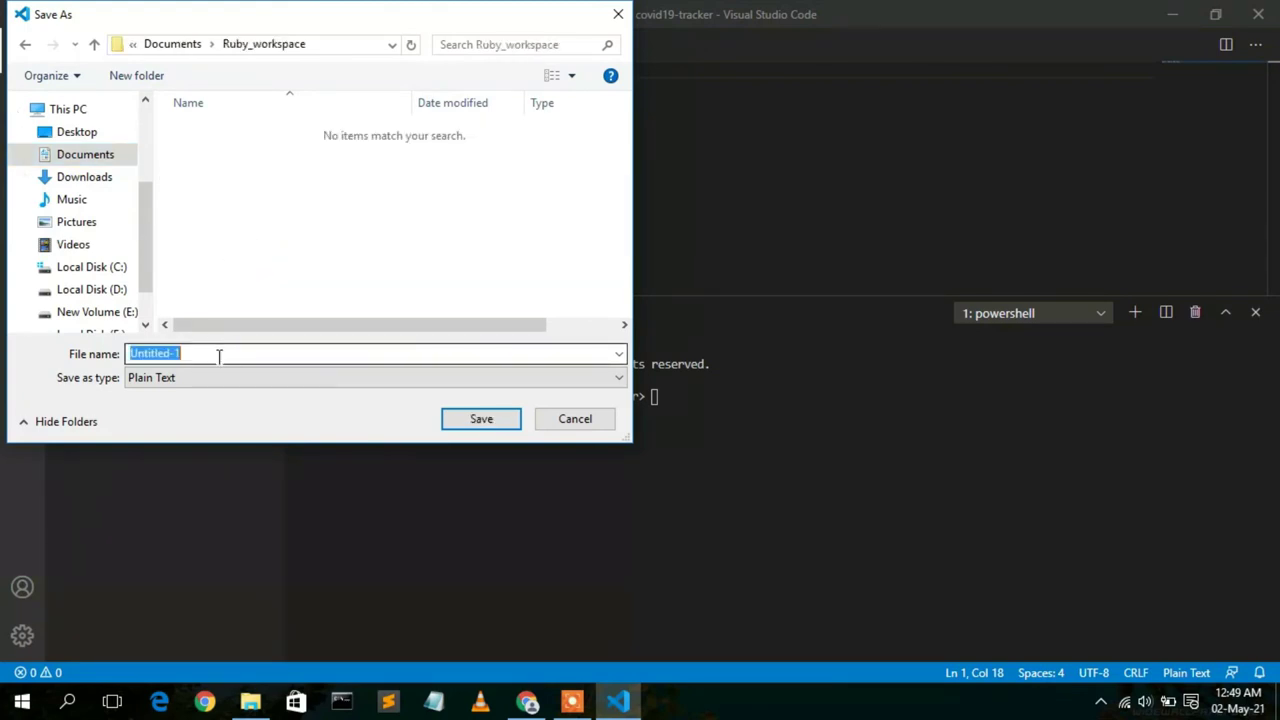
pyautogui.write('hell')
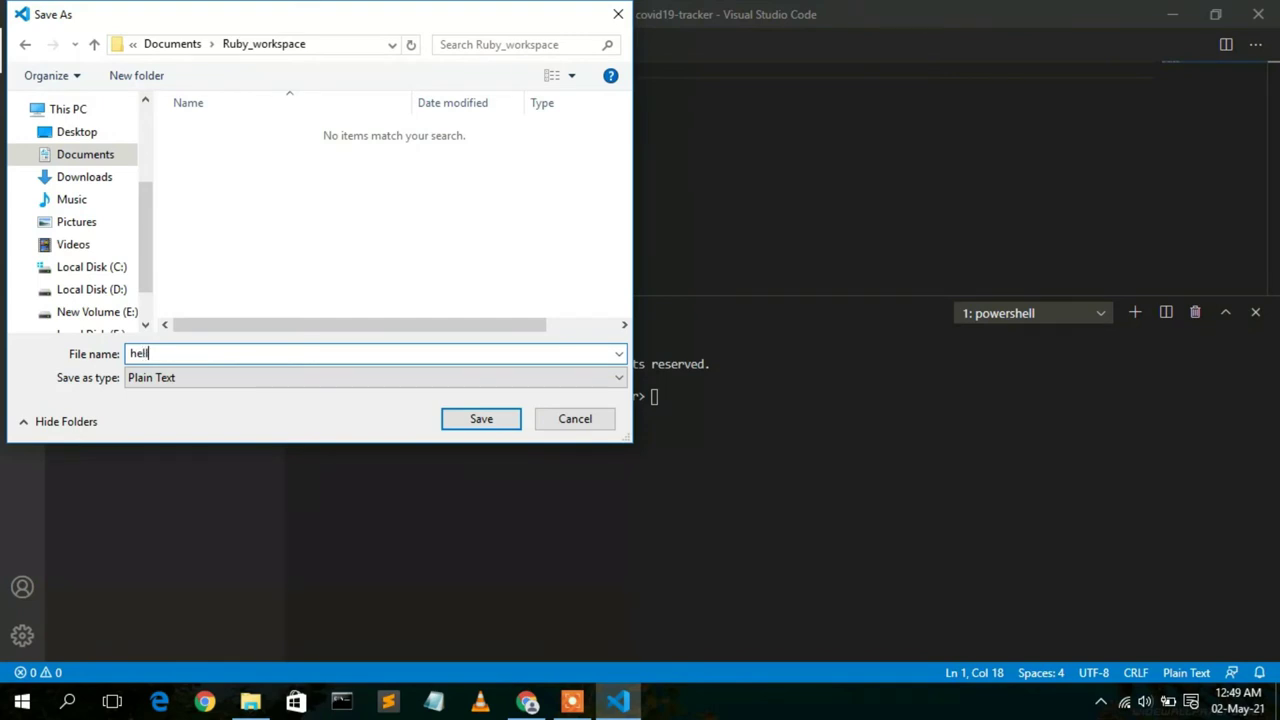
pyautogui.write('oWorld')
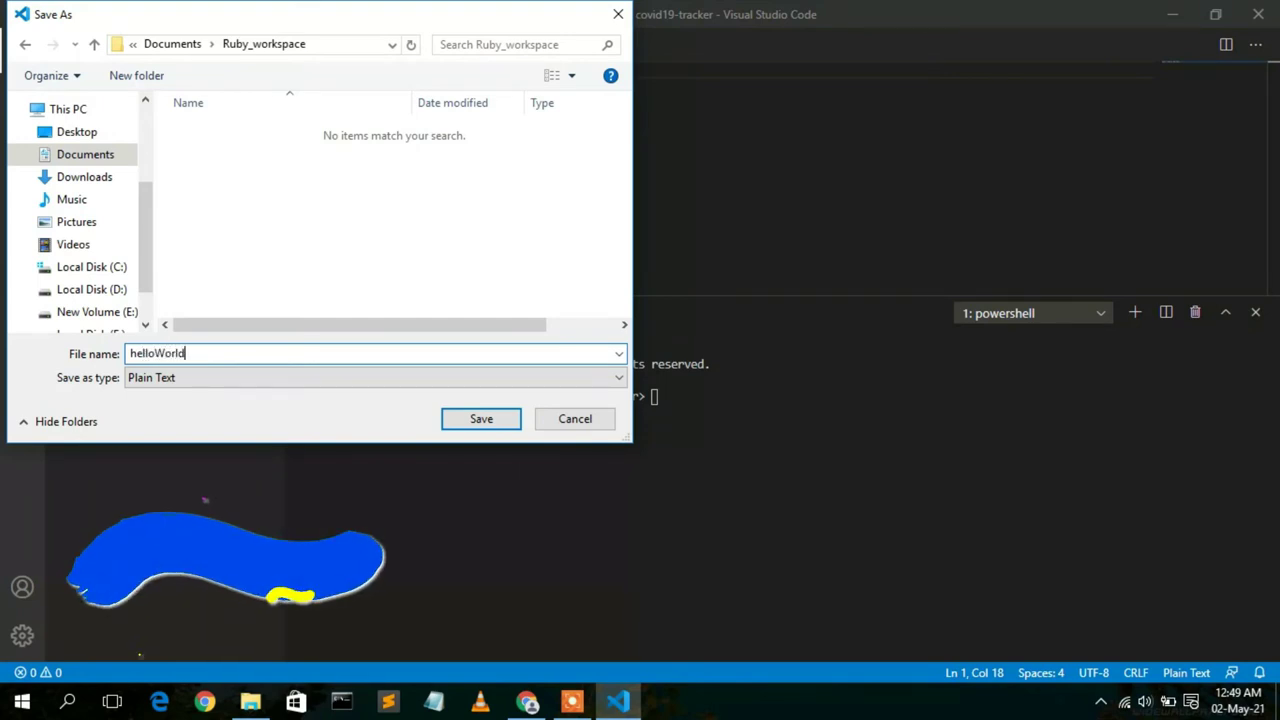
pyautogui.write('.rb')
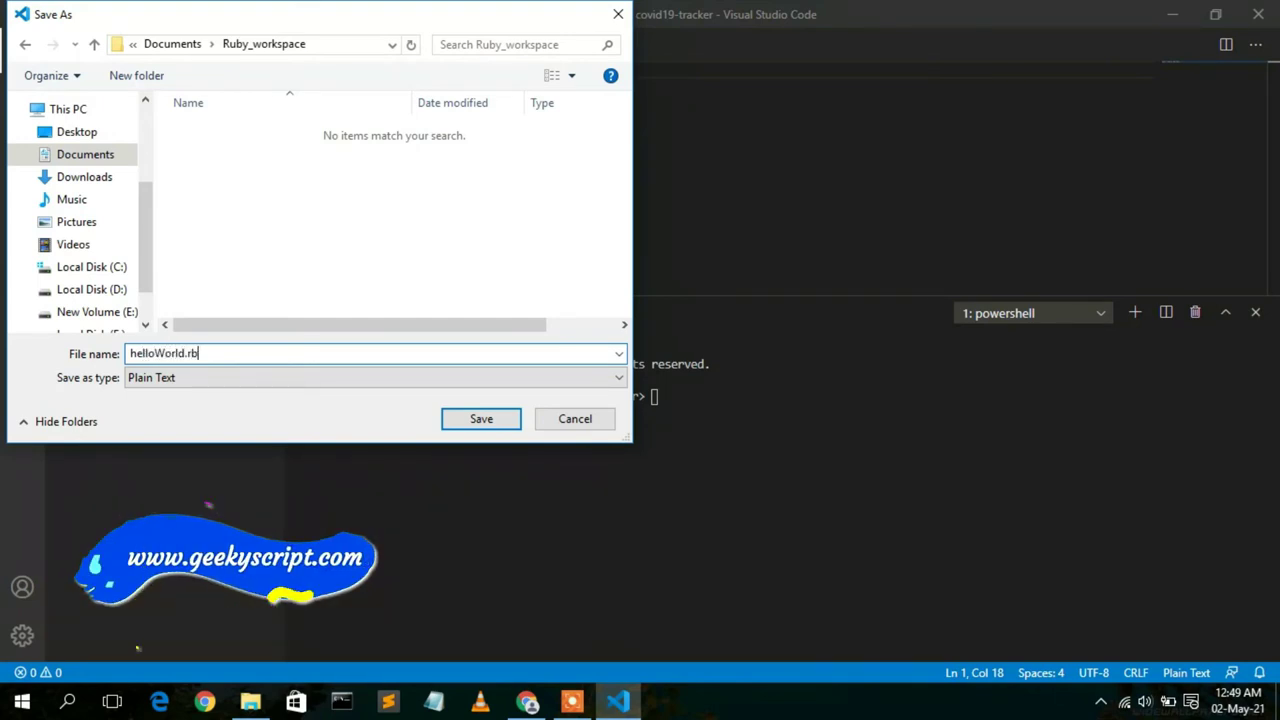
pyautogui.click(479, 420)
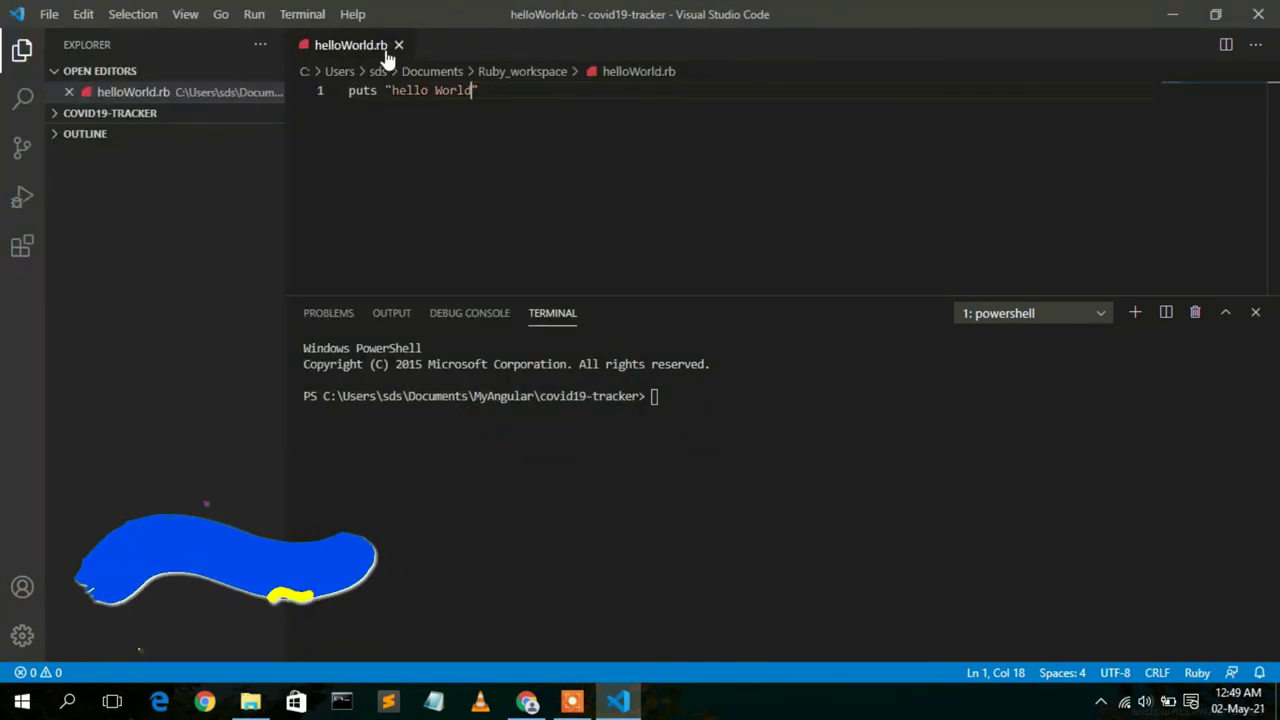
# - In the terminal, go up two folders to Documents with cd.. twice
pyautogui.moveTo(500, 97); pyautogui.dragTo(315, 88)
pyautogui.click(482, 96)
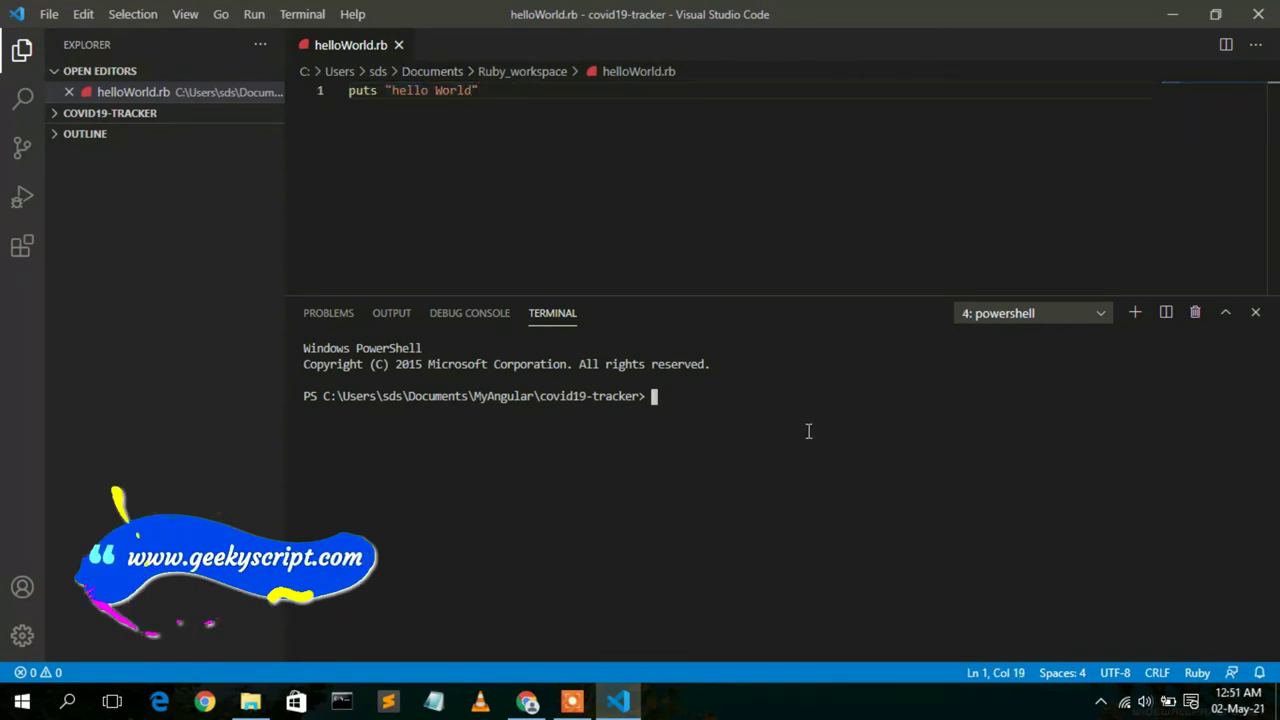
pyautogui.write('cd..')
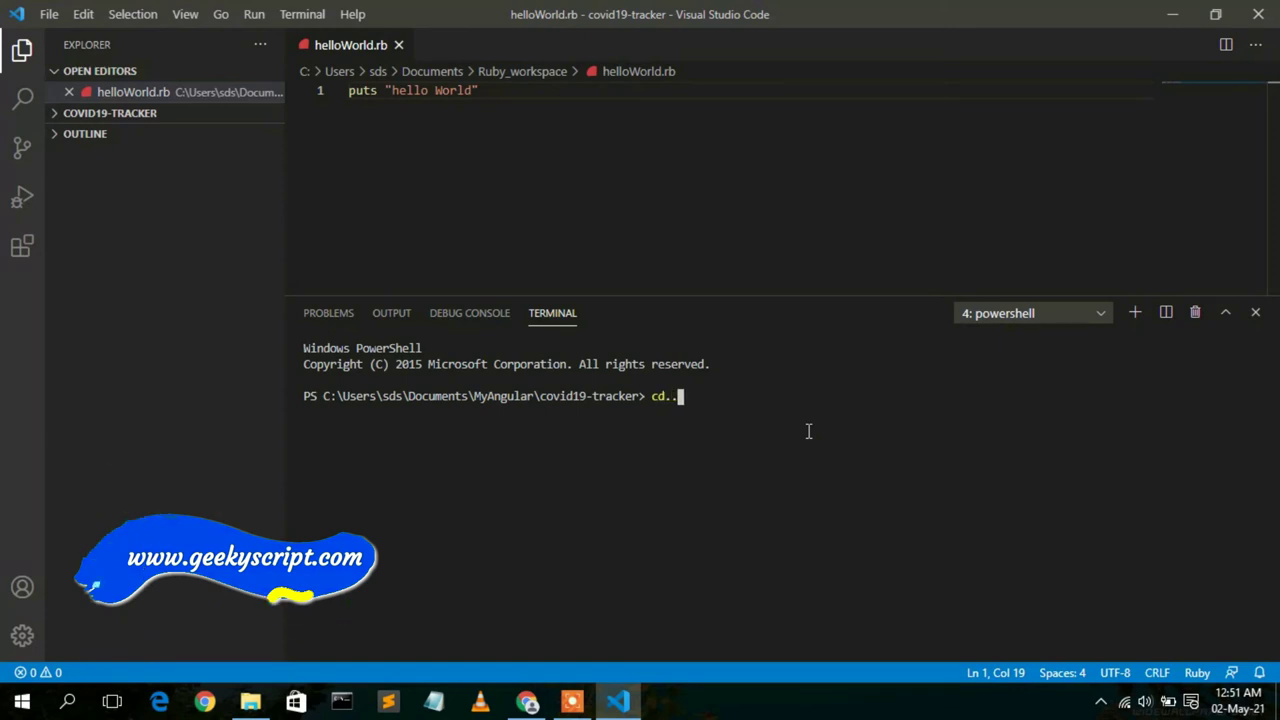
pyautogui.press('Return')
pyautogui.write('c')
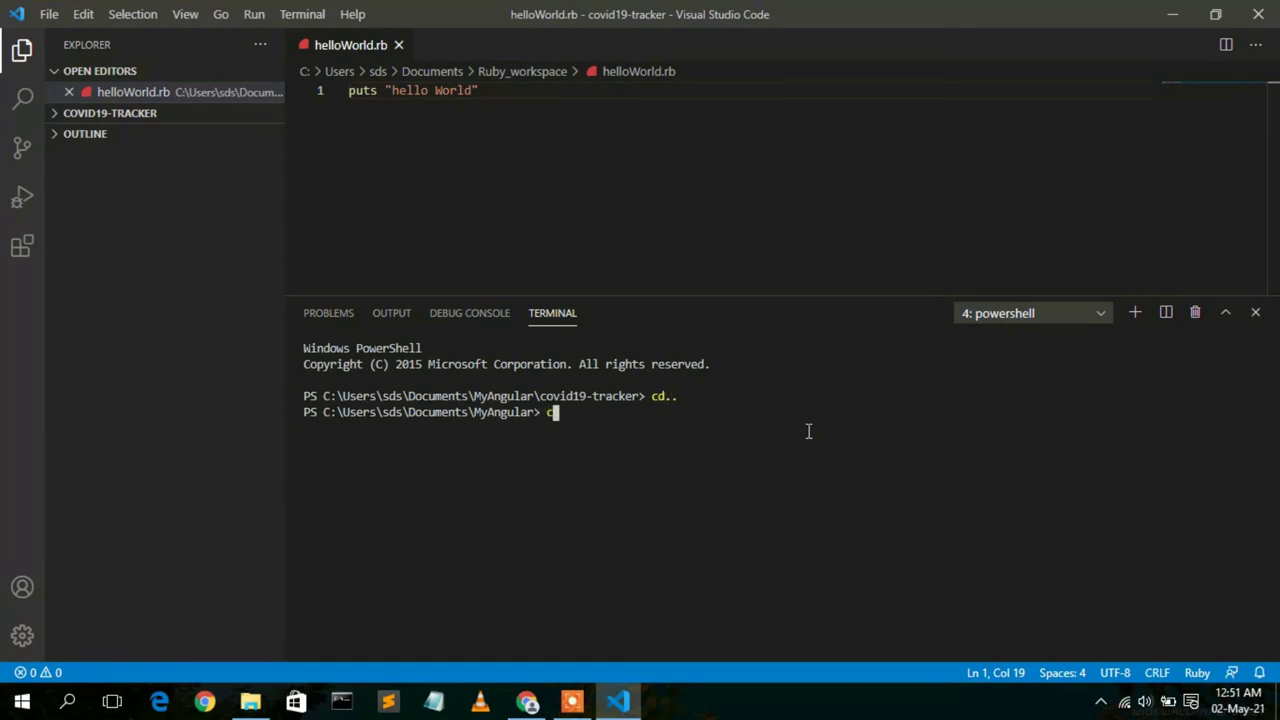
pyautogui.write('d..')
pyautogui.press('Return')
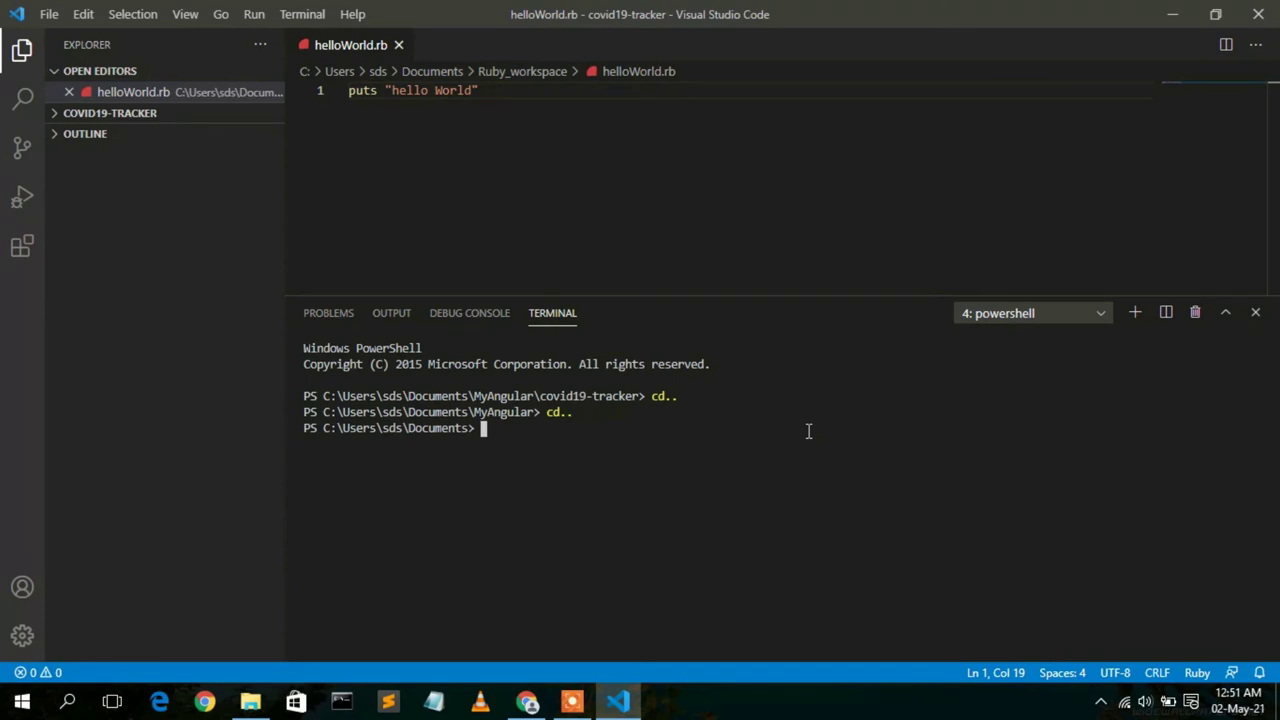
# - Change the terminal directory into the Ruby_workspace folder
pyautogui.write('cd')
pyautogui.press('BackSpace')
pyautogui.press('BackSpace')
pyautogui.write('cd')
pyautogui.press('BackSpace')
pyautogui.write('r')
pyautogui.press('BackSpace')
pyautogui.write('Ruby_workspace')
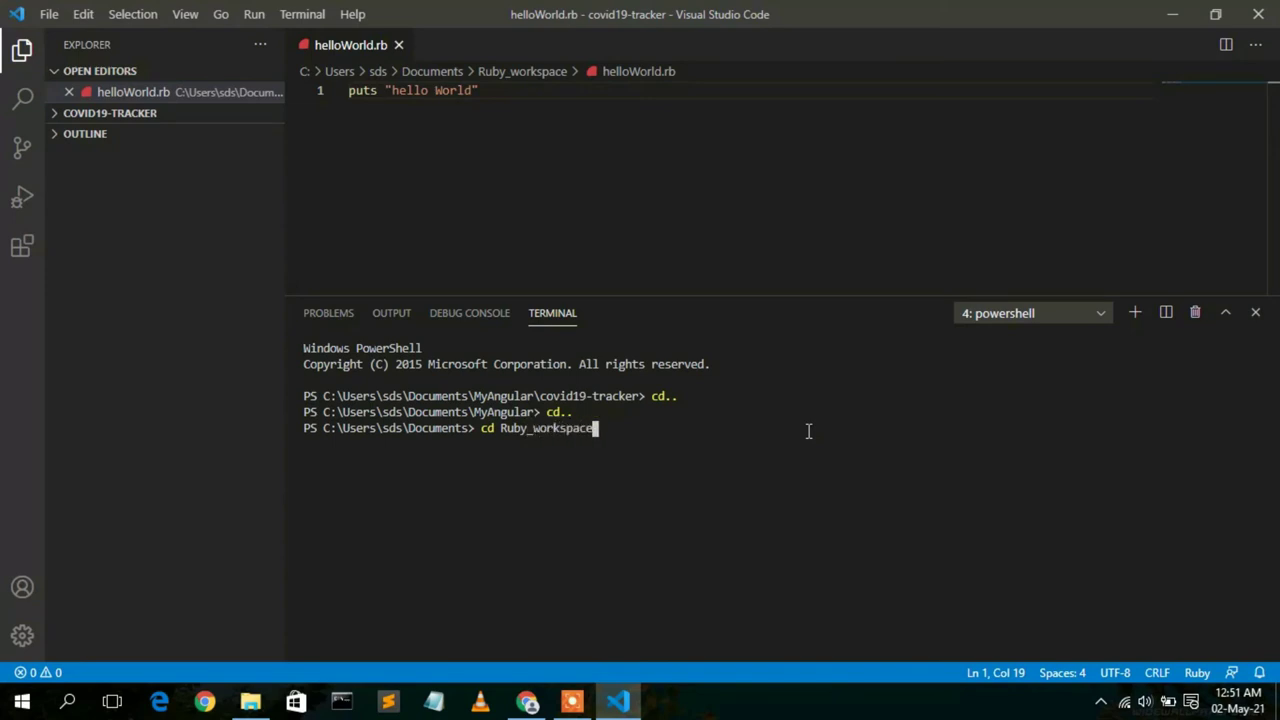
pyautogui.press('Return')
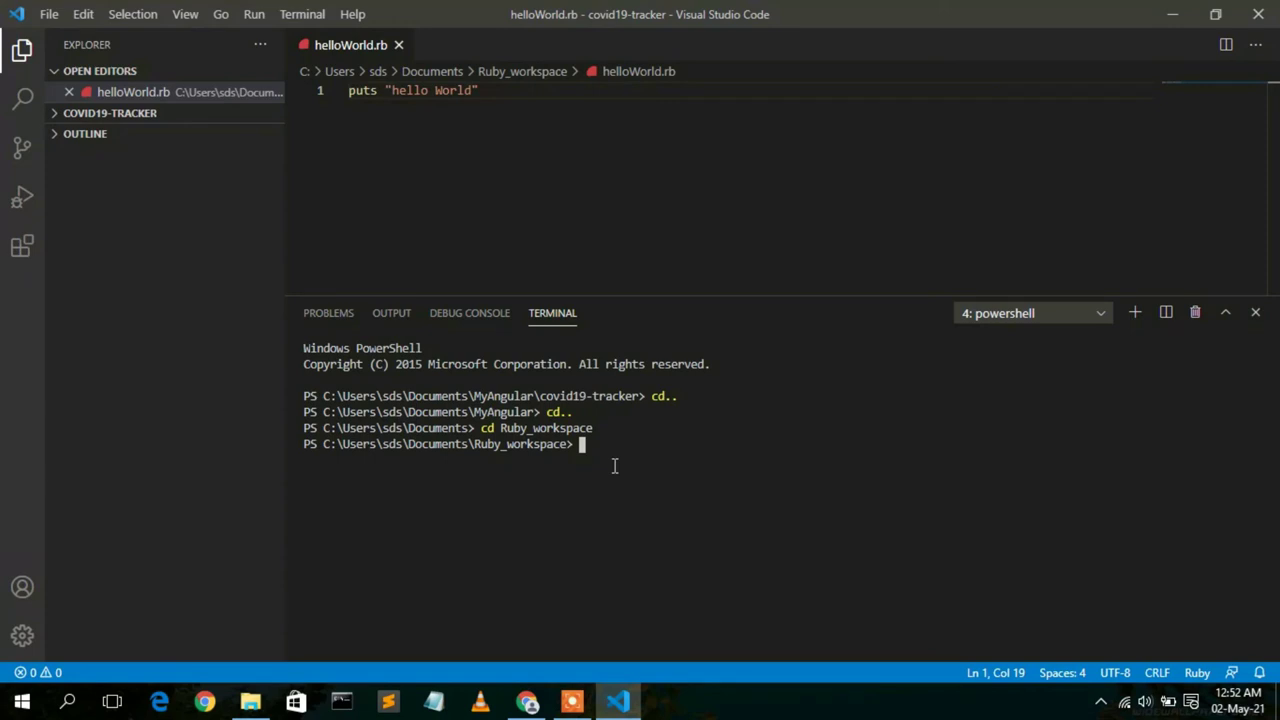
# - Run ruby helloWorld.rb and highlight the printed hello World output
pyautogui.write('ruby helloWorld.rb')
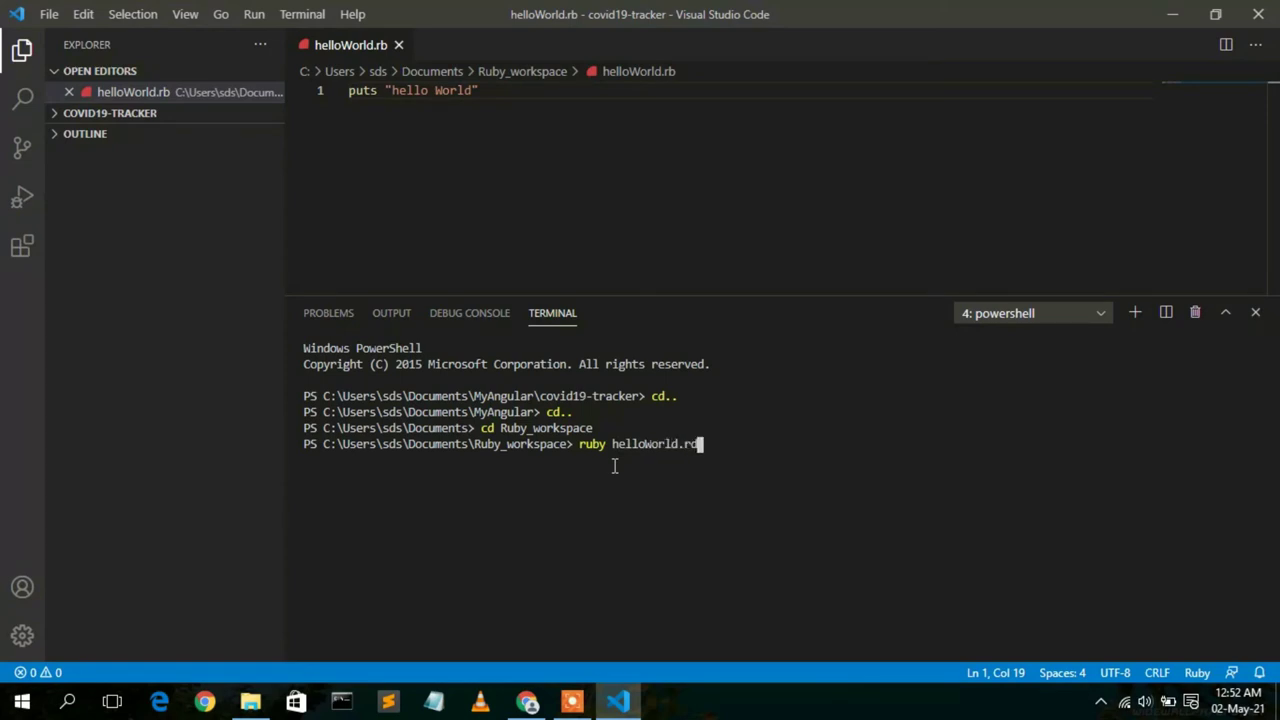
pyautogui.press('Return')
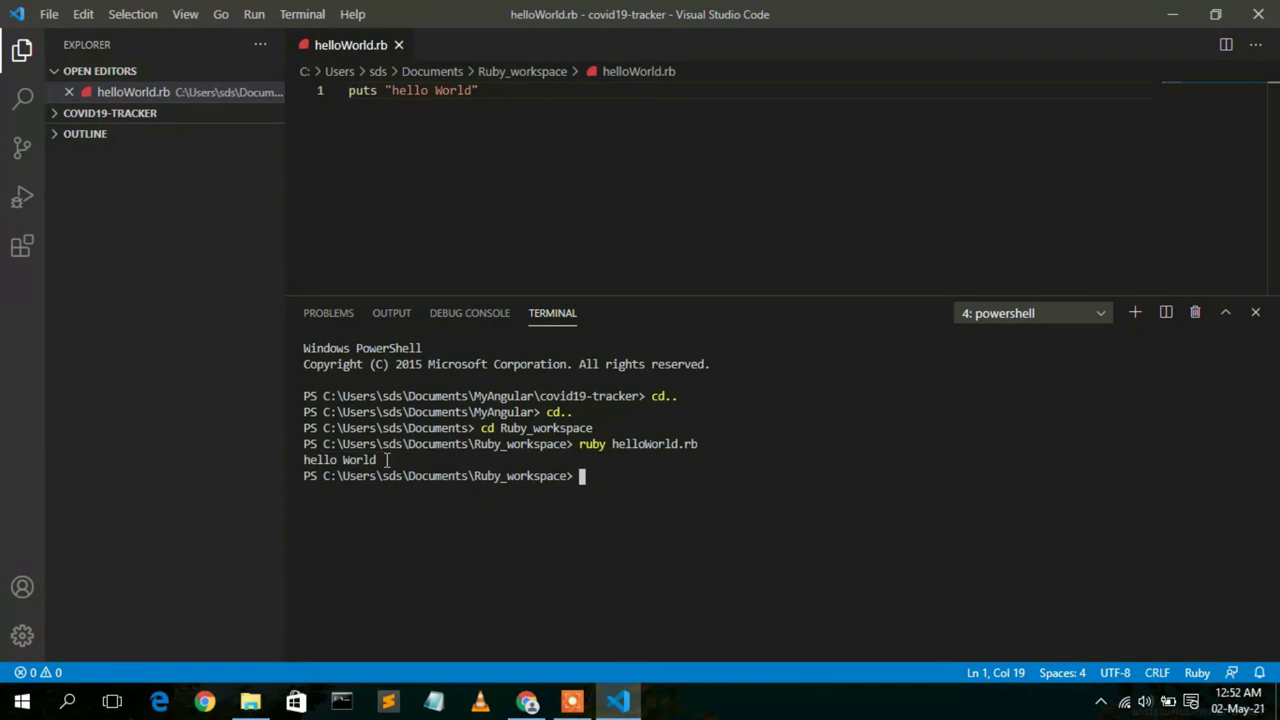
pyautogui.moveTo(385, 460); pyautogui.dragTo(283, 461)
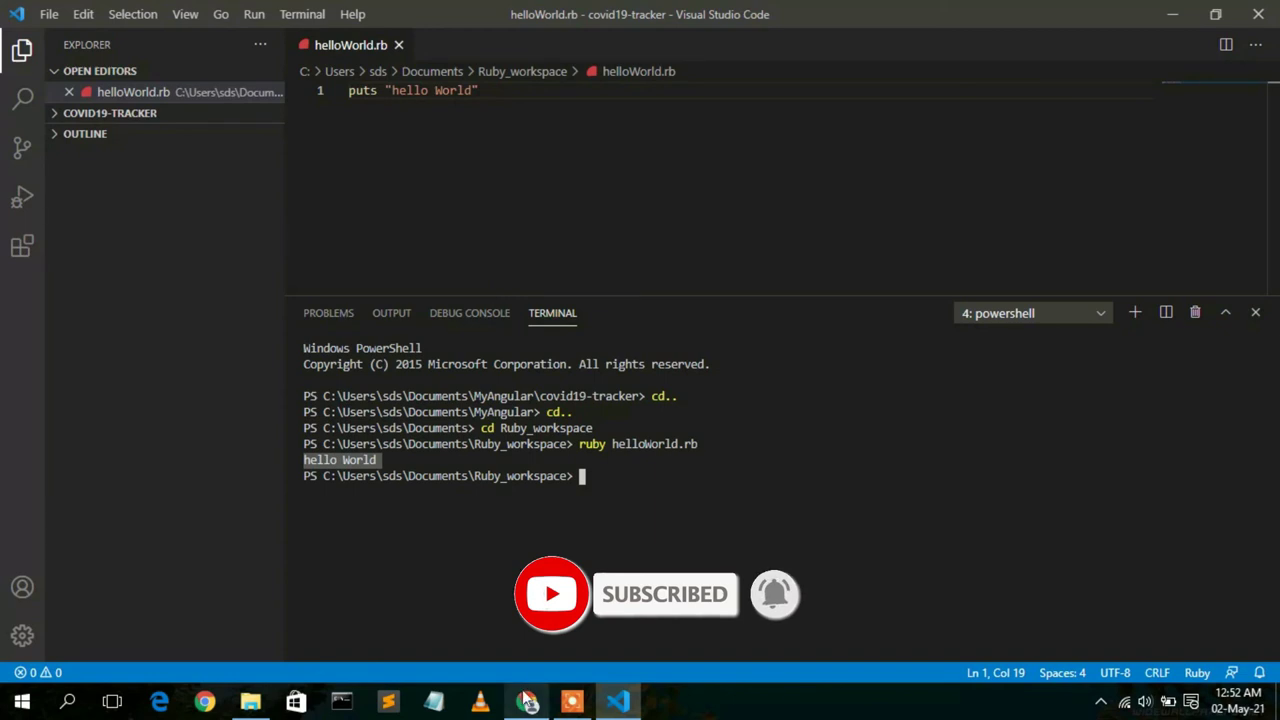
pyautogui.hotkey('alt', 'Tab')
# - Show the Geeky Script tab and scroll down to its Tutorials, Projects and Quiz section
pyautogui.click(173, 8)
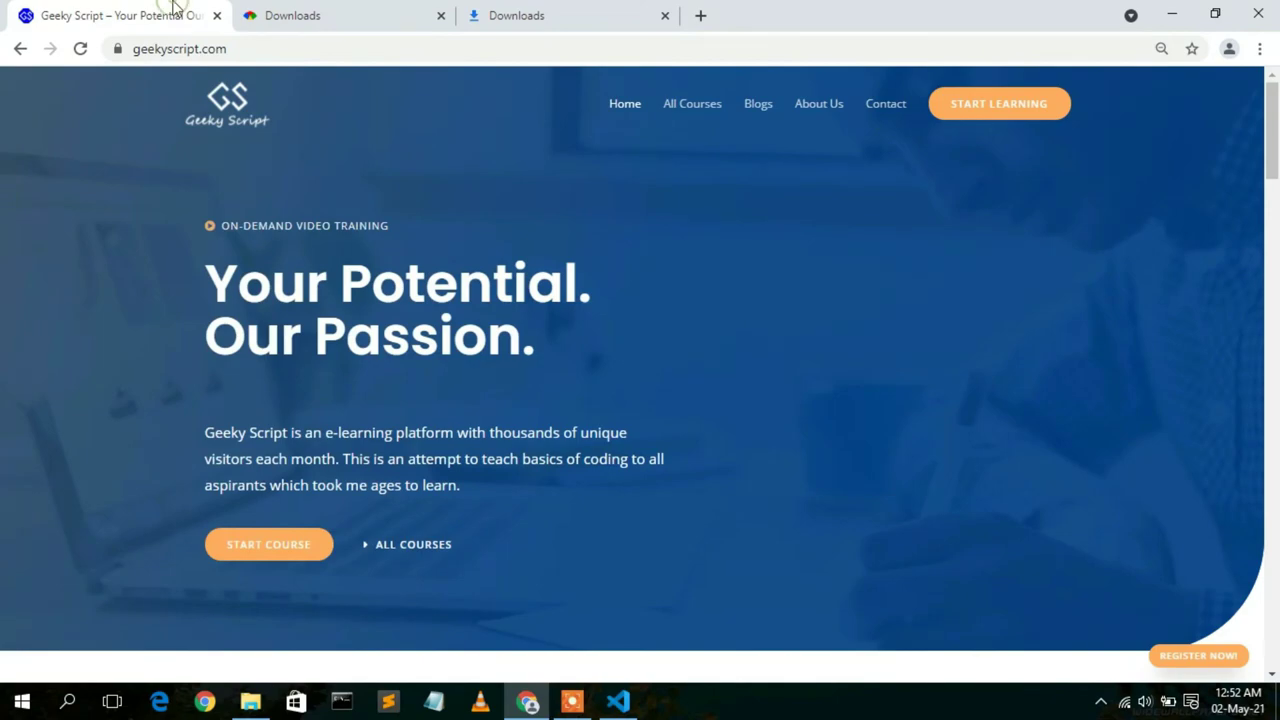
pyautogui.moveTo(1272, 132); pyautogui.dragTo(1275, 362)
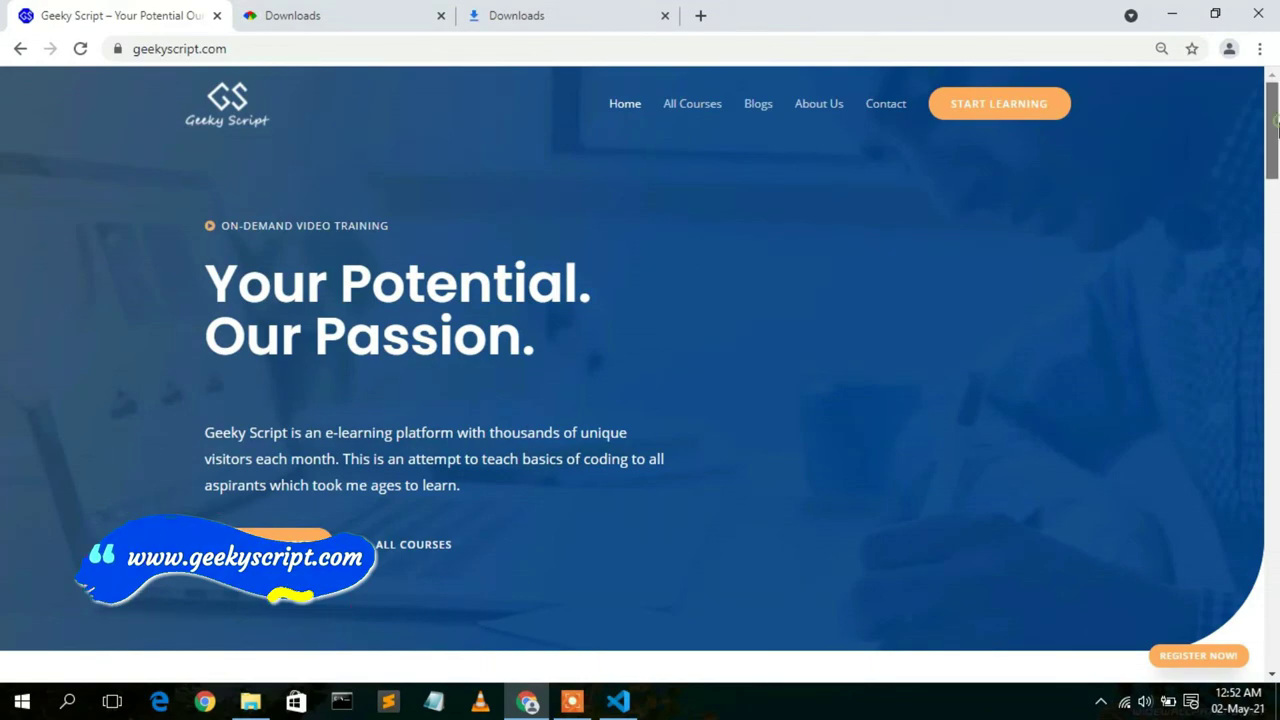
pyautogui.moveTo(1273, 130); pyautogui.dragTo(1275, 385)
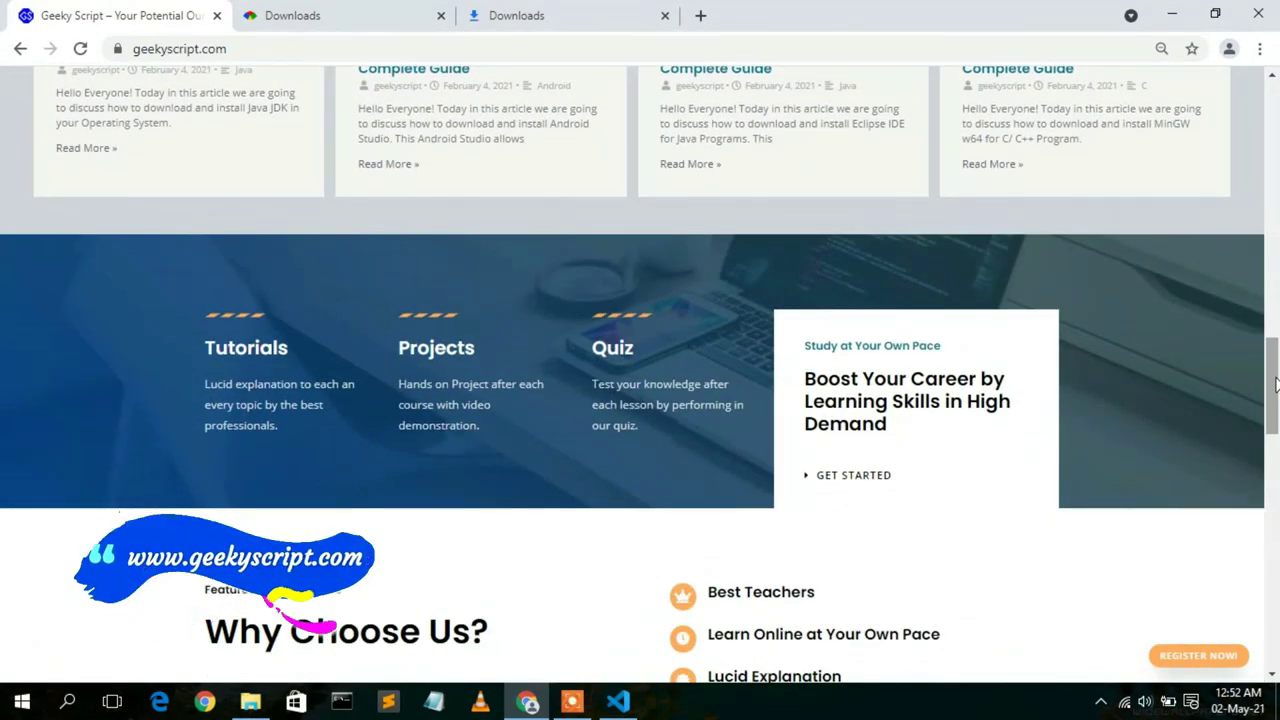